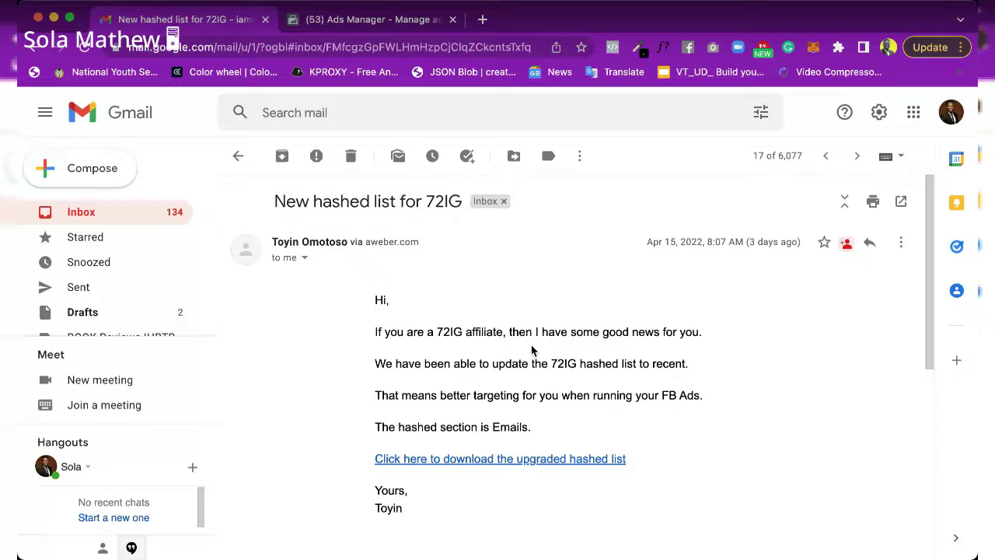
- Download the upgraded hashed list from the "New hashed list for 72IG" email
scroll(568, 360, down, 1)
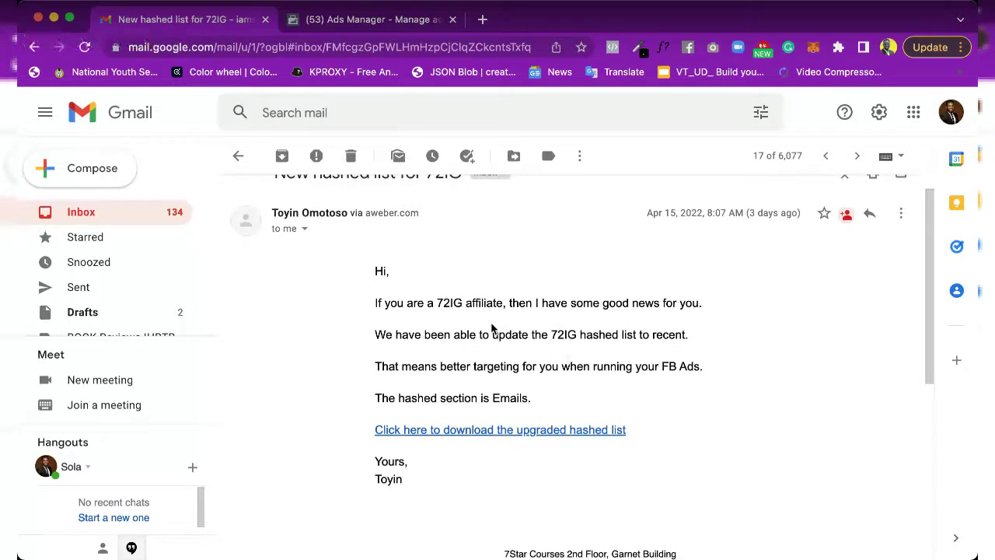
scroll(491, 328, down, 1)
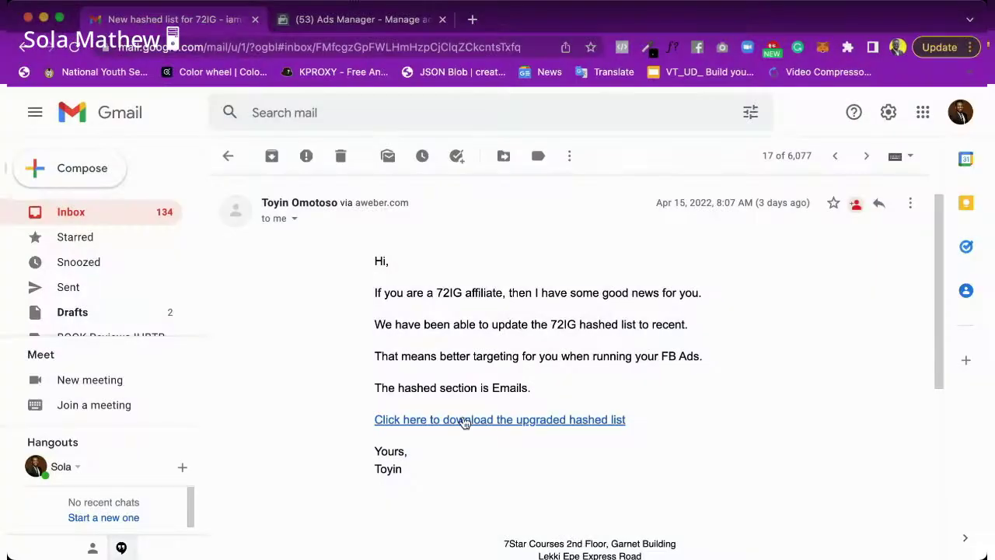
click(471, 424)
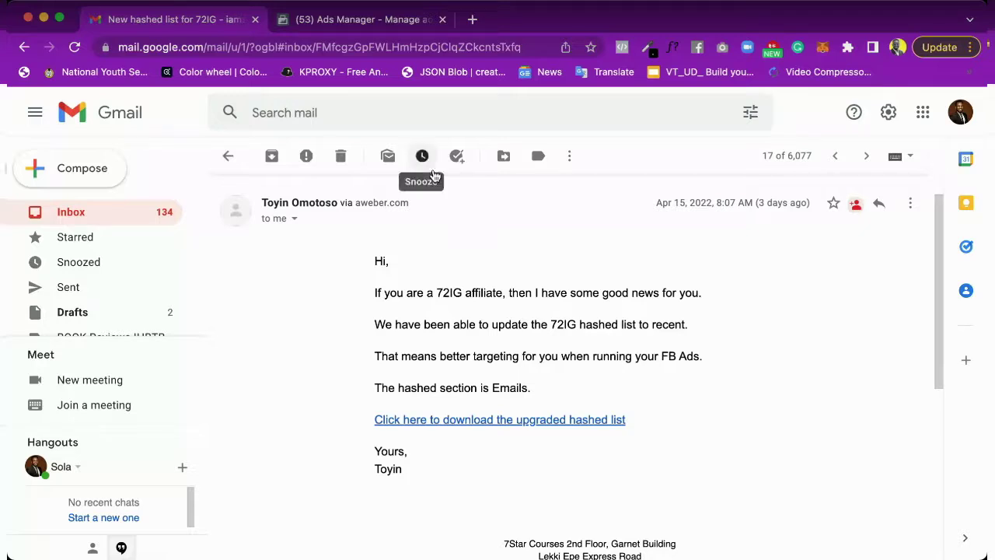
- Switch to Ads Manager, read the notice about removed detailed targeting options, and open the Audiences page
click(360, 22)
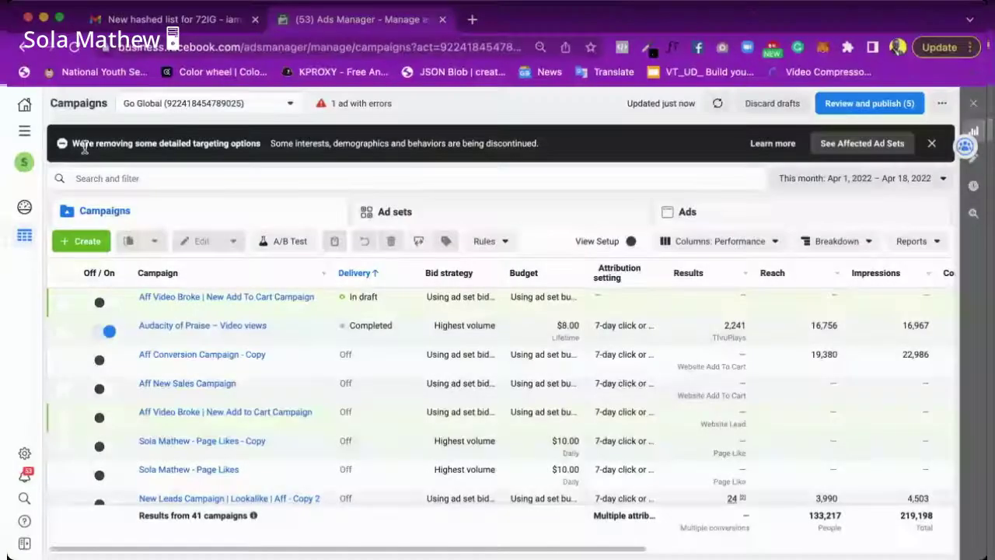
drag(72, 144, 293, 146)
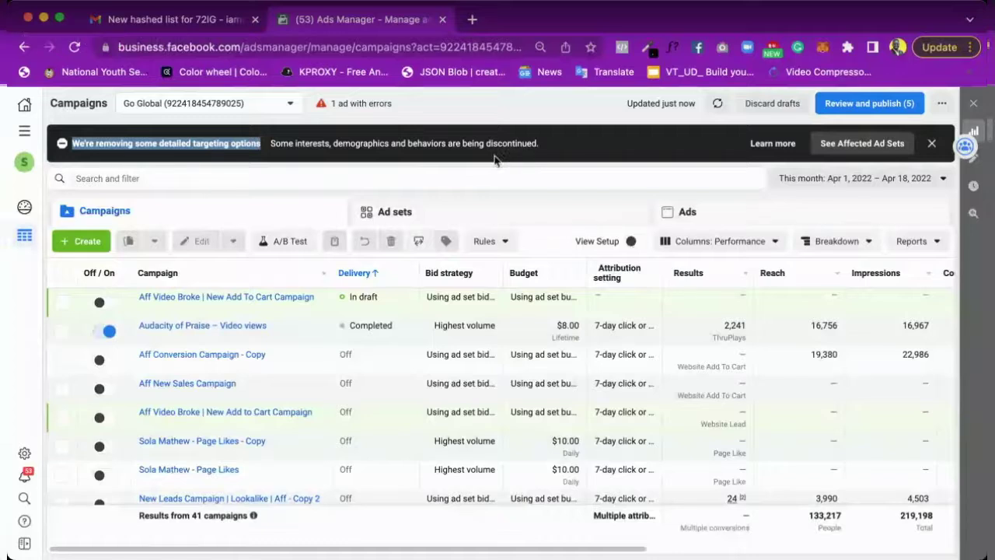
click(562, 173)
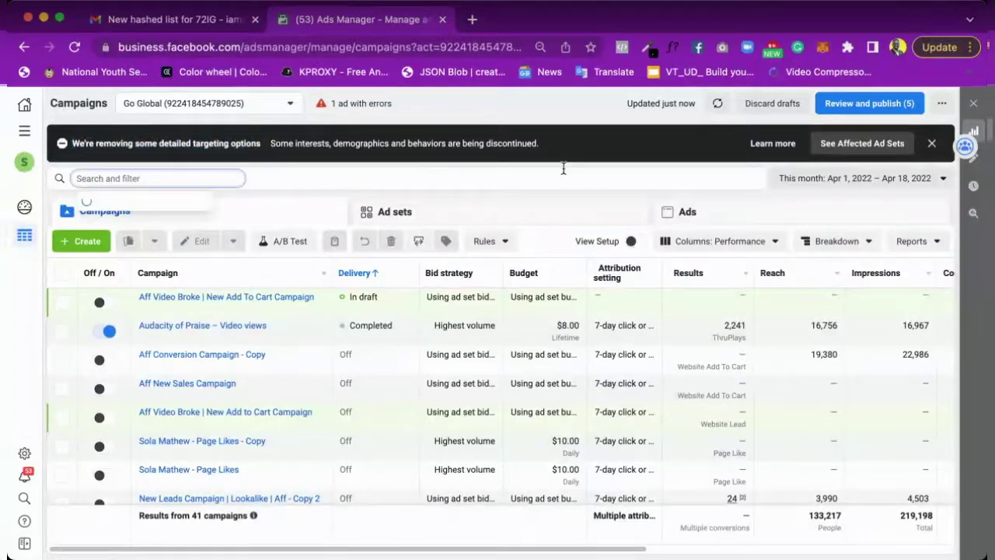
click(440, 156)
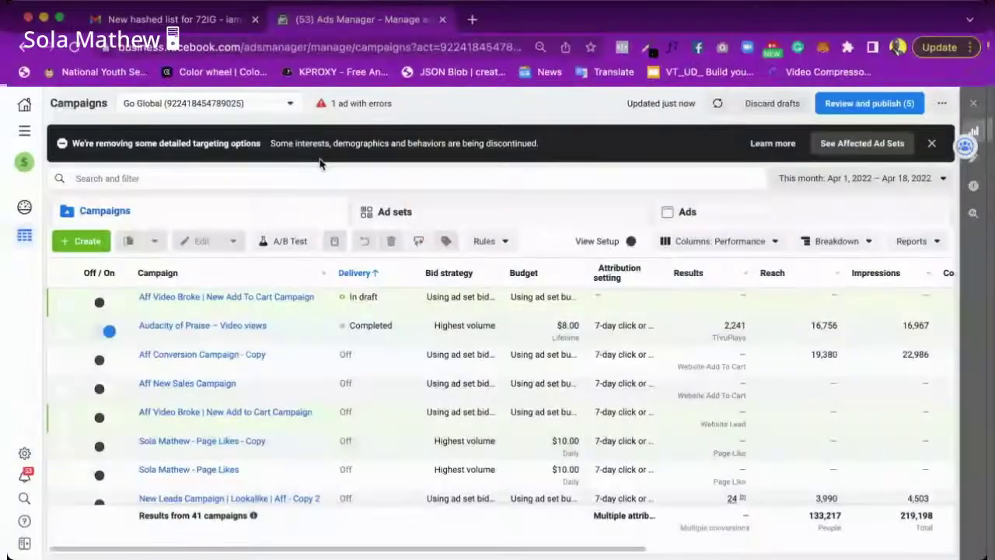
click(24, 132)
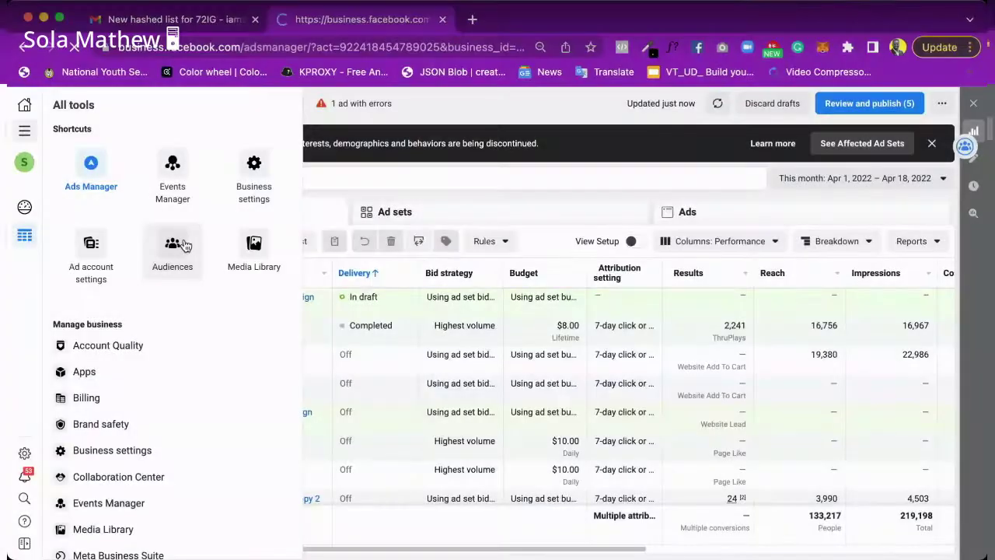
click(186, 247)
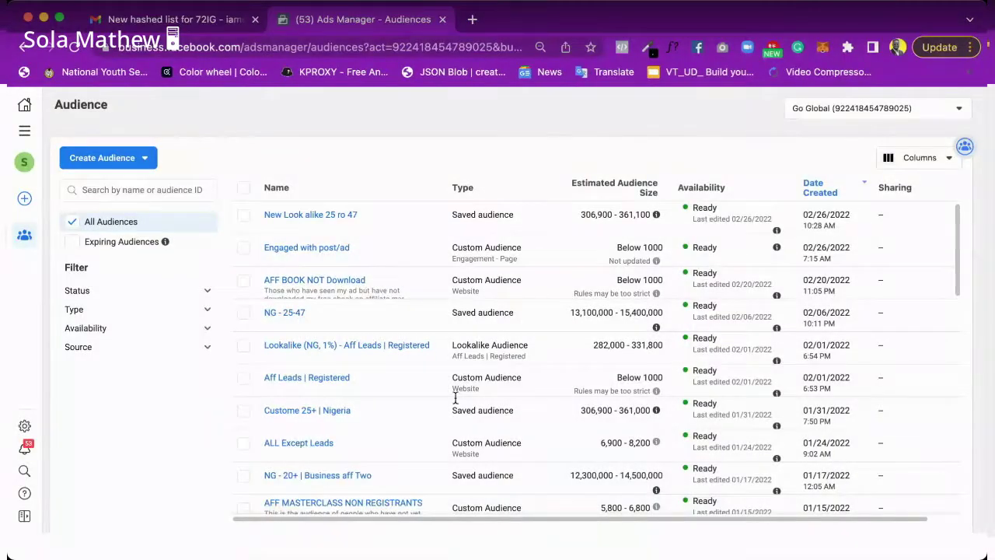
- Review the existing audiences down to the oldest entries, checking the Buyer Customers and Study Abroad lookalikes
scroll(451, 374, down, 5)
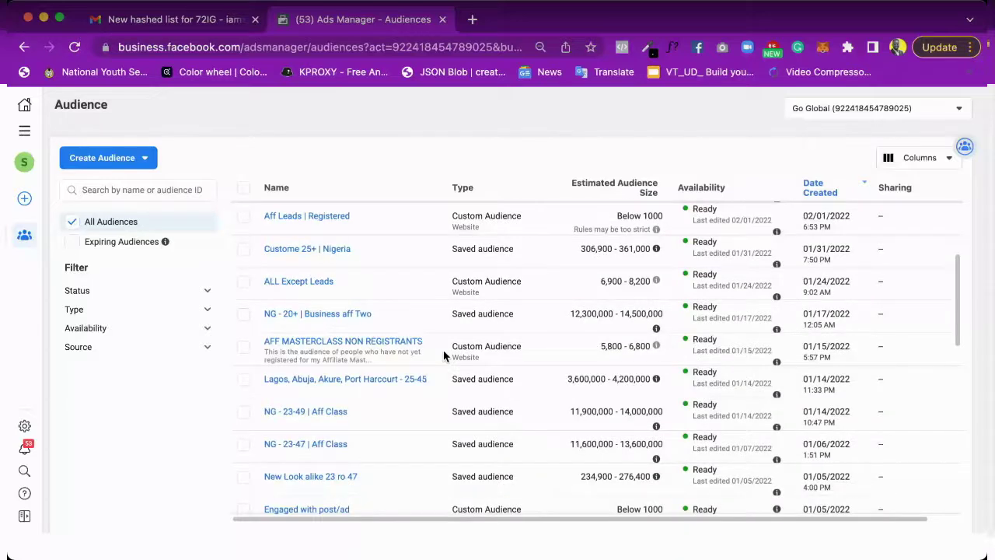
scroll(505, 373, down, 10)
scroll(566, 394, right, 1)
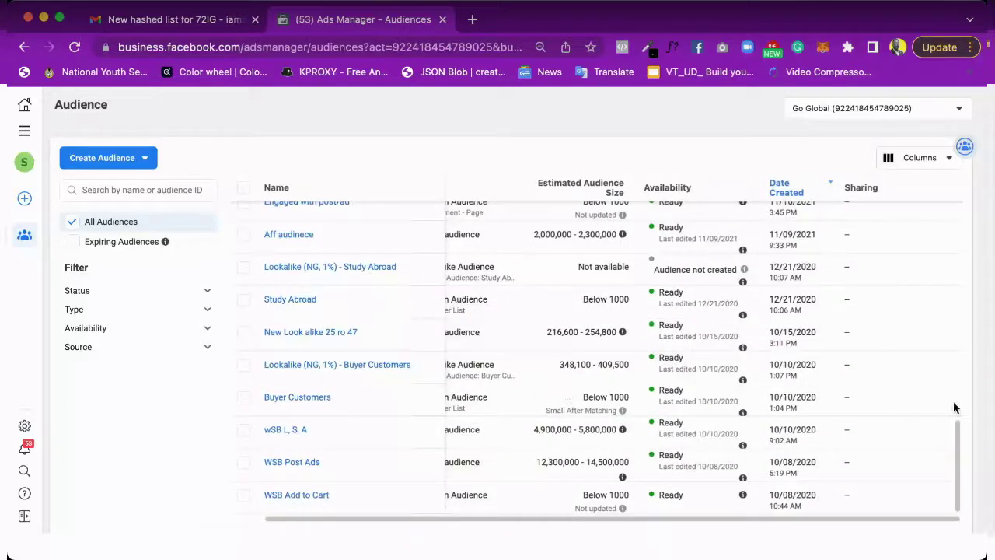
drag(831, 518, 762, 521)
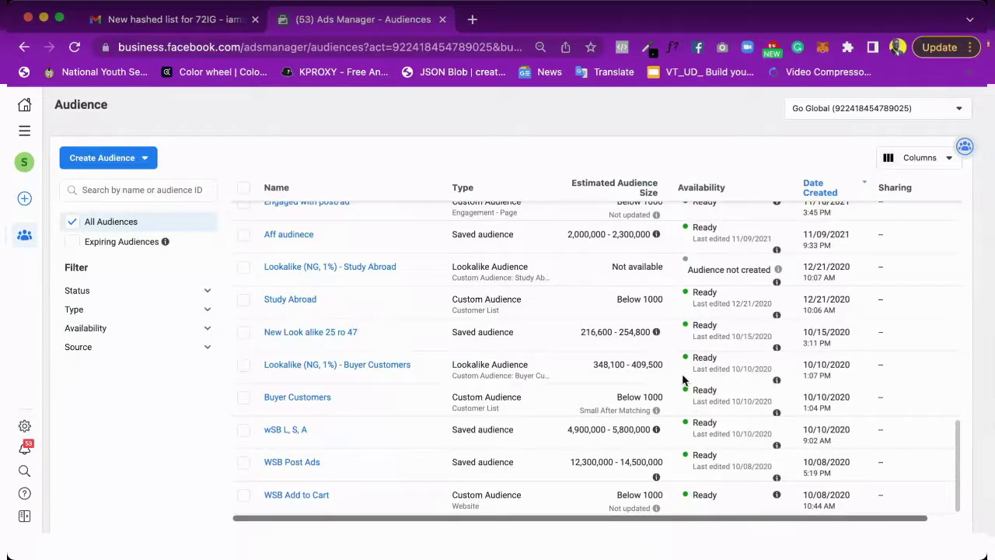
mouse_move(365, 373)
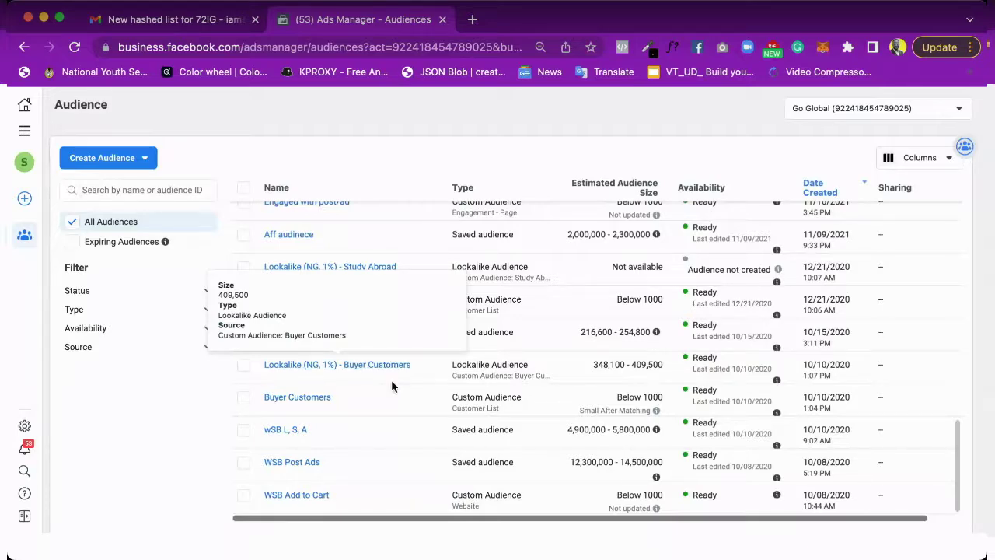
mouse_move(366, 271)
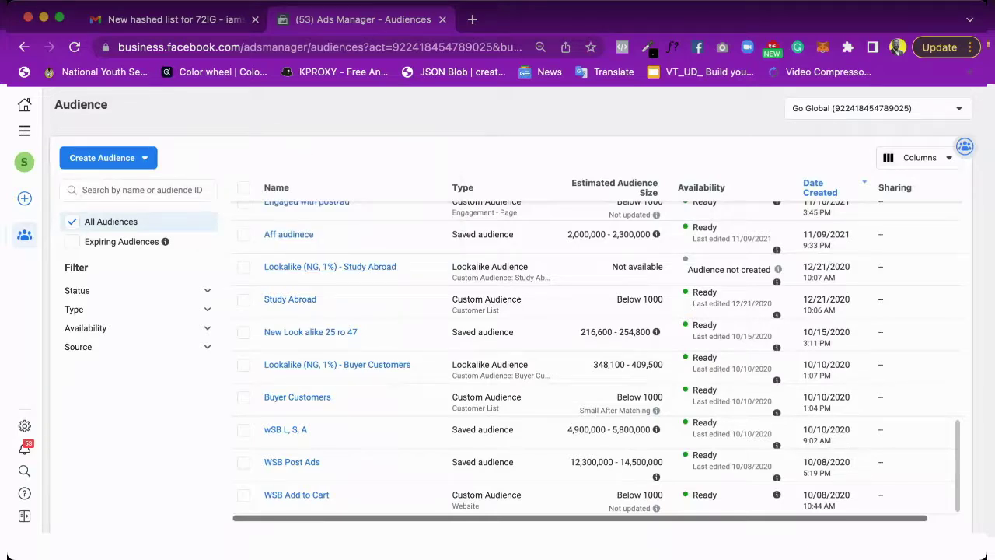
- Start creating a custom audience with Customer list as its source
click(135, 158)
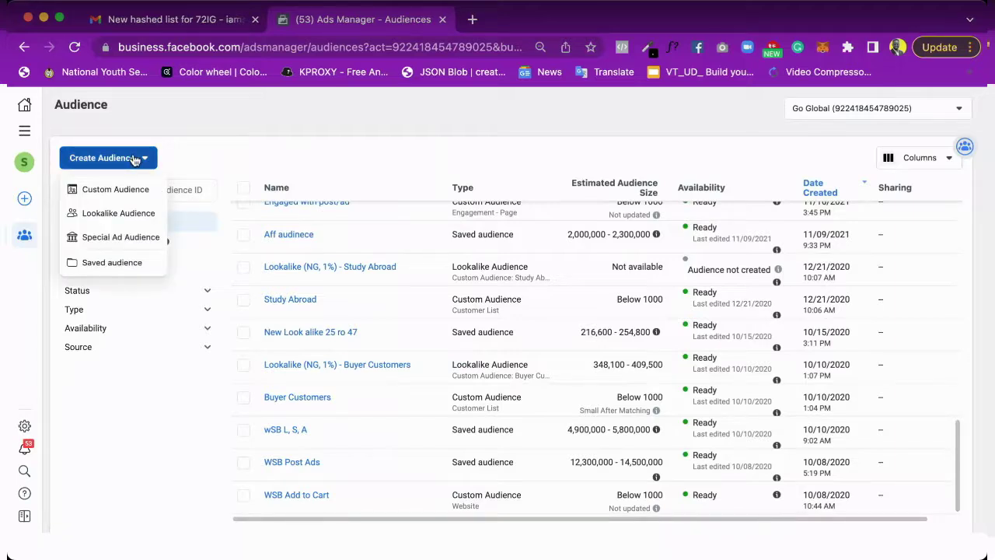
click(125, 197)
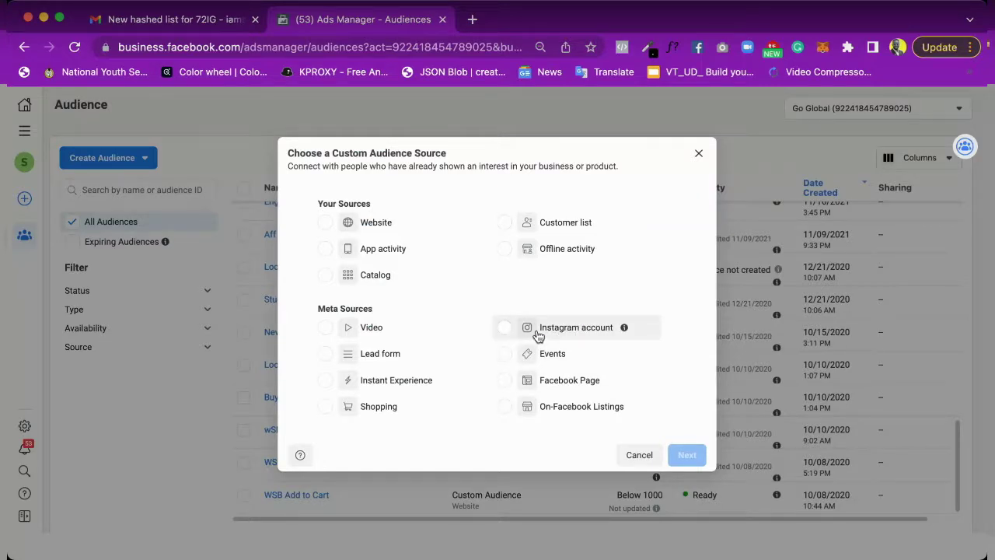
click(505, 226)
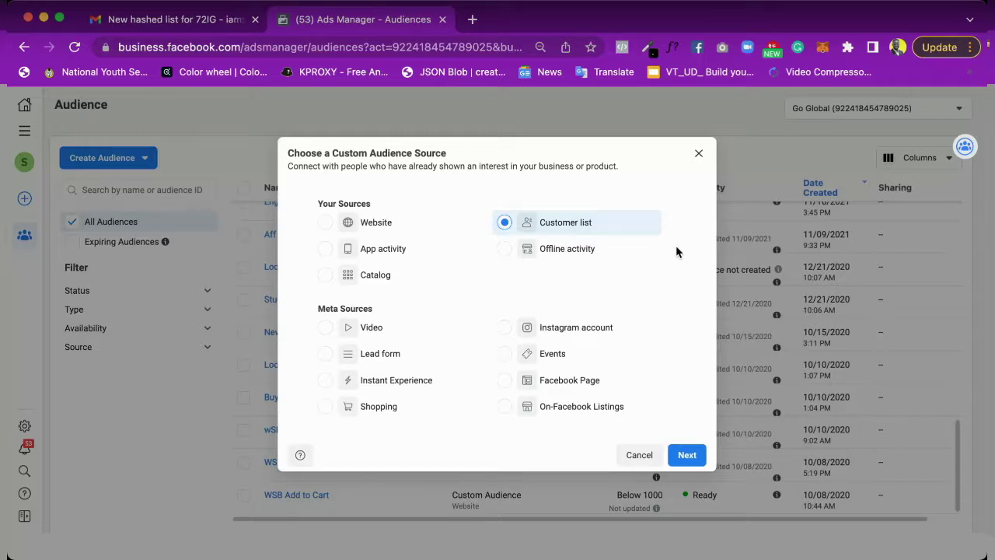
click(689, 458)
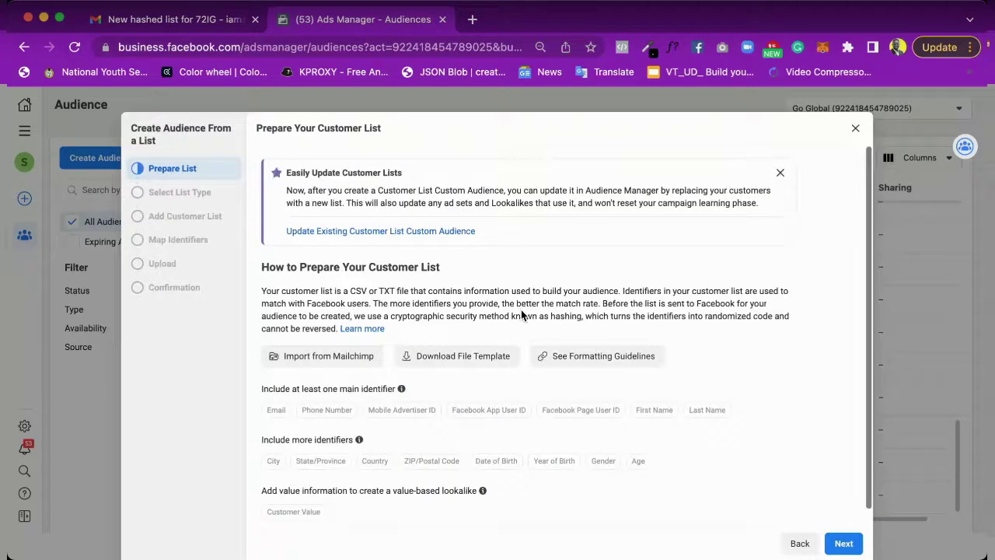
- Pass the list preparation guidance and specify No for a customer value column in the list
scroll(511, 321, down, 1)
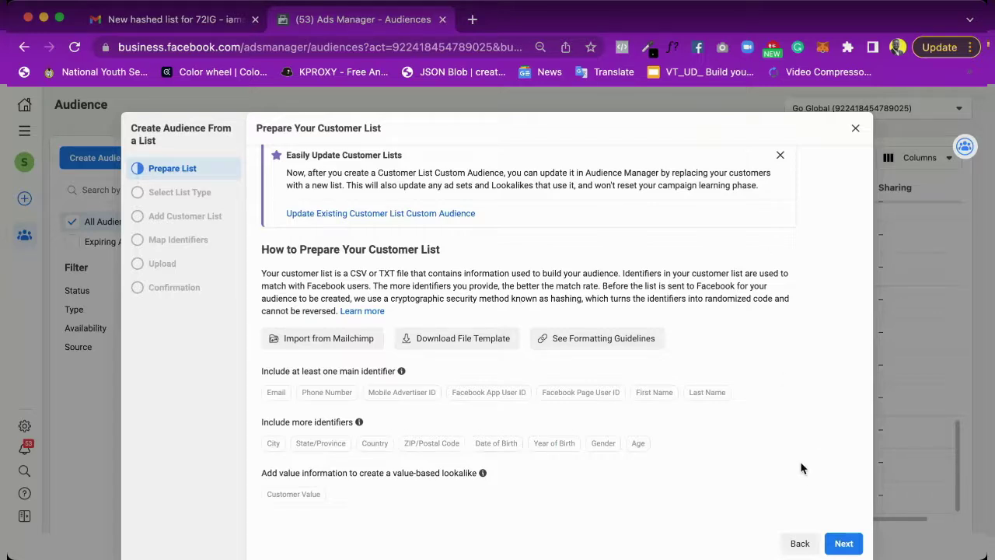
click(845, 545)
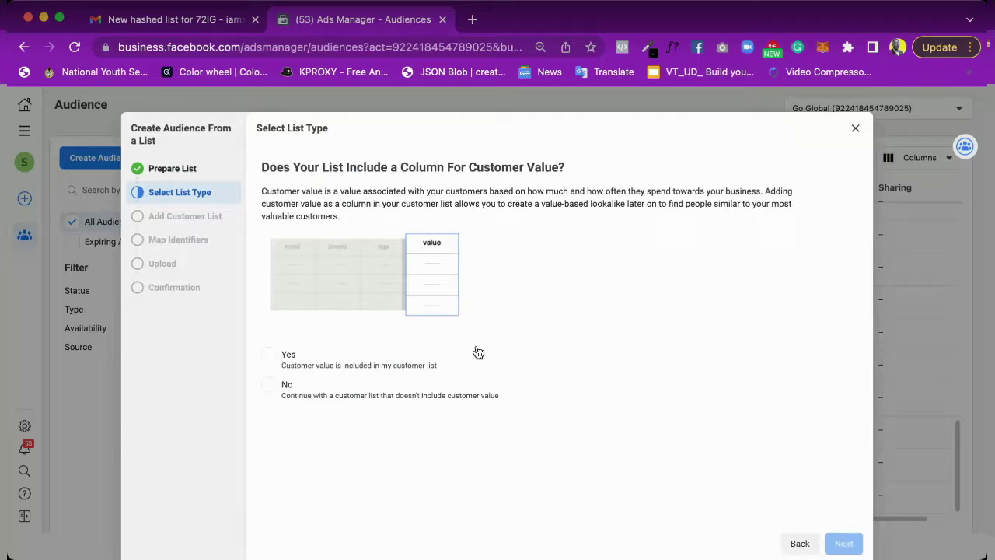
click(268, 384)
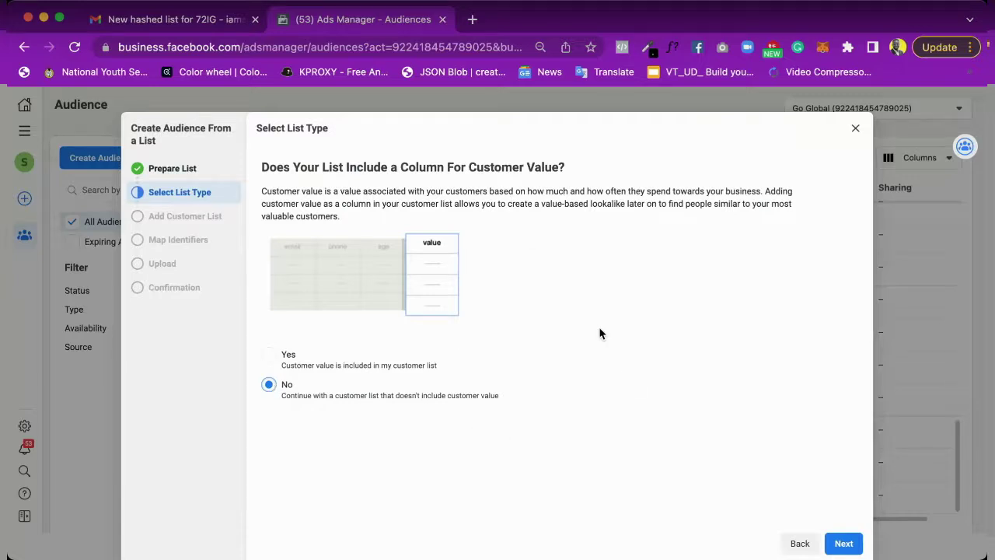
click(840, 542)
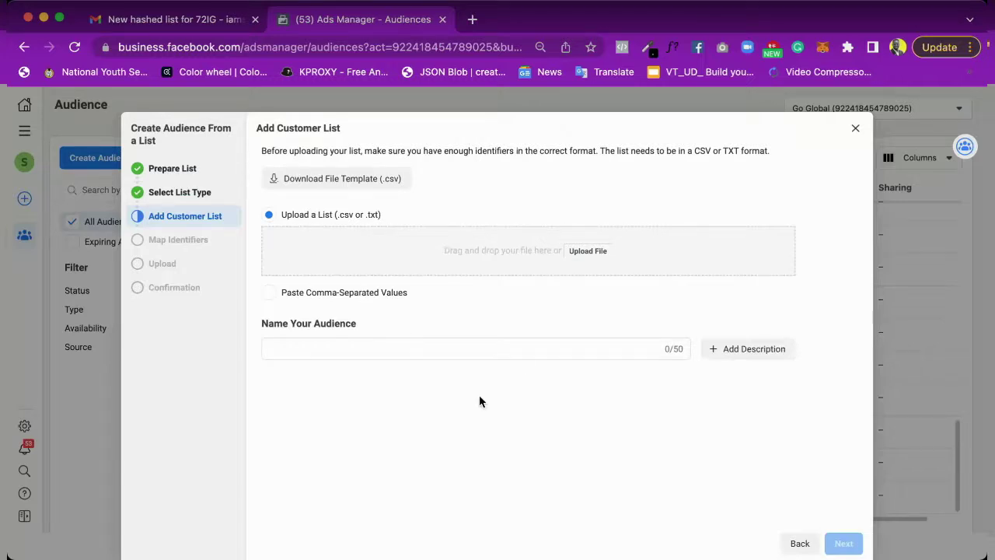
- Upload the customer list 72ig-april22-hashed.csv and name the audience "72IG Buyer List April 2022"
click(588, 252)
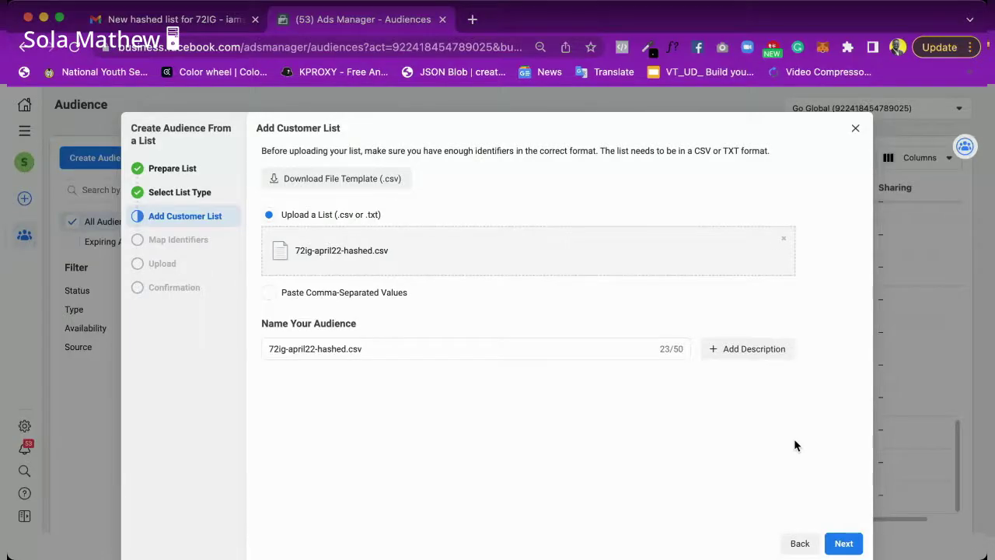
drag(373, 349, 249, 356)
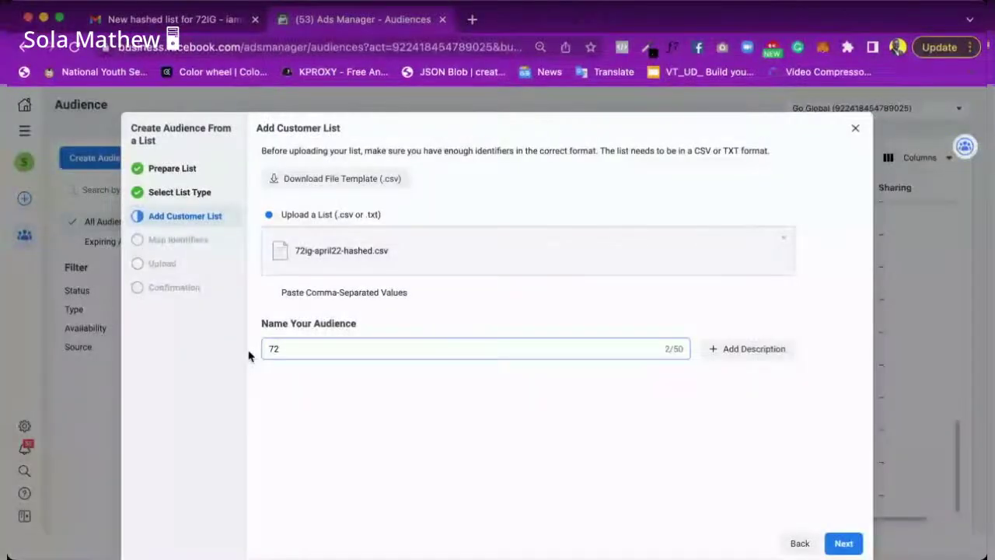
text(IG Buyer List April 2022)
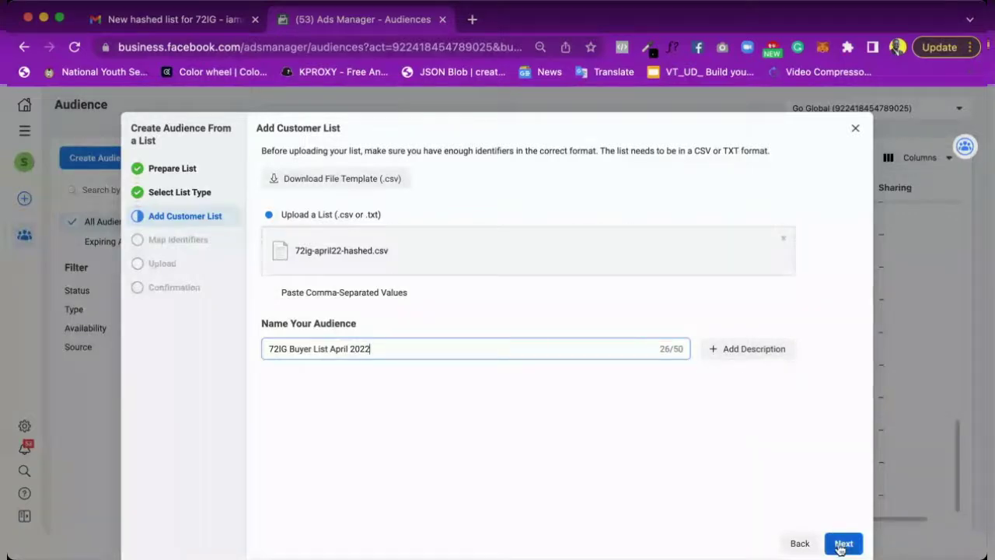
click(840, 548)
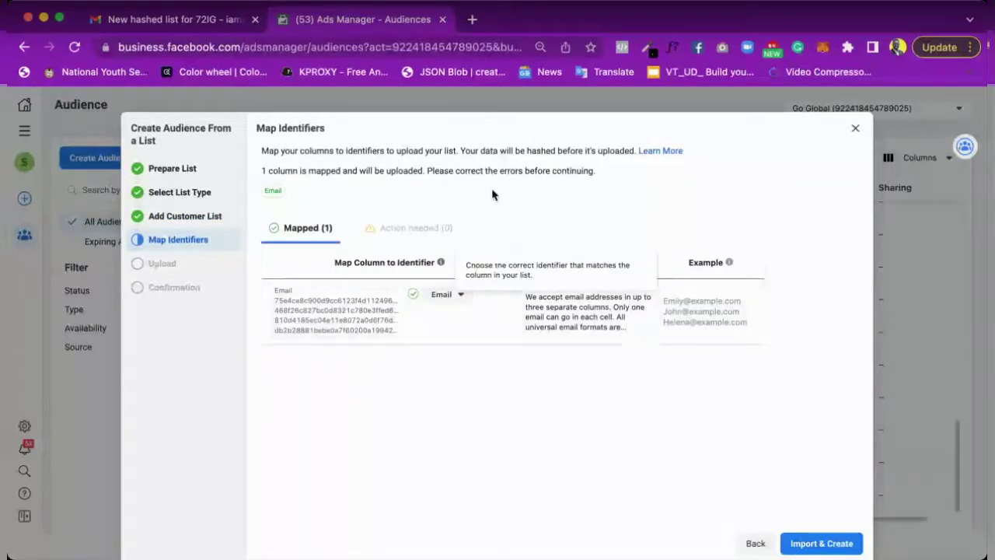
- Keep the list column mapped to Email, import the list to create the audience, and finish the wizard
click(464, 299)
click(464, 300)
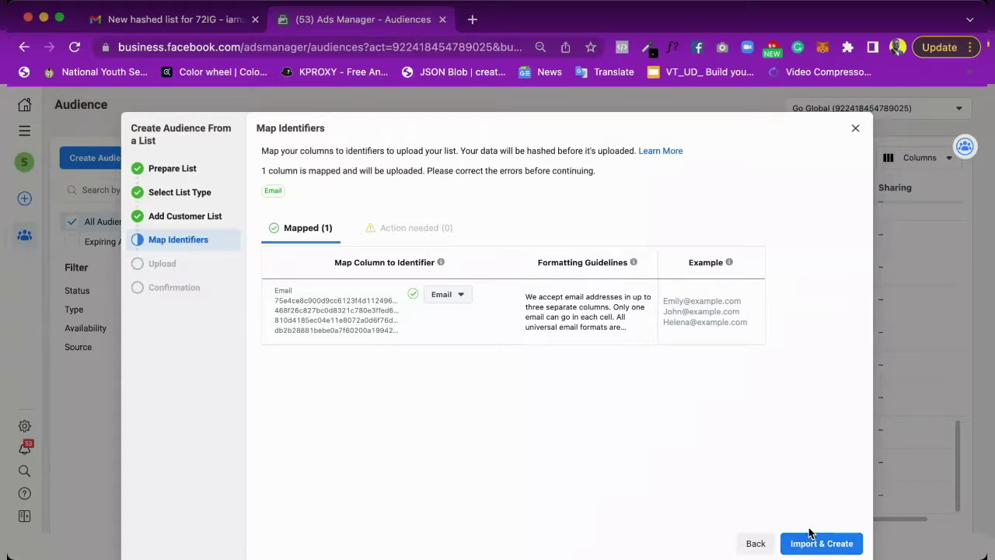
click(813, 541)
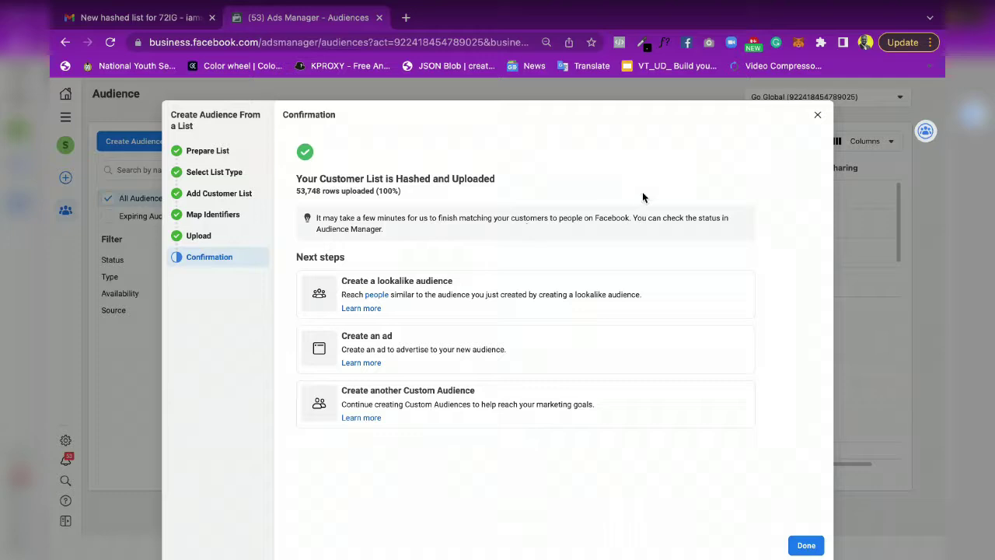
click(804, 546)
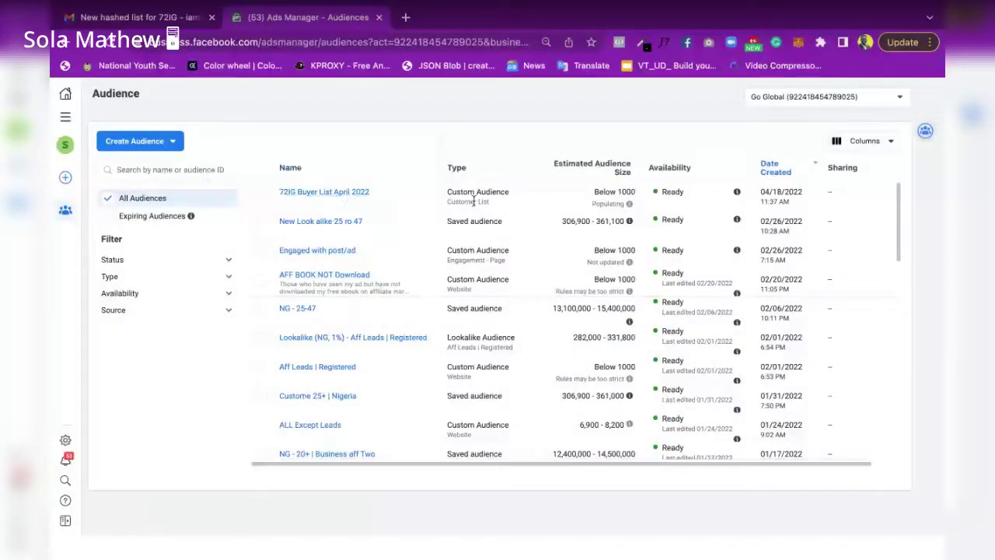
- Check the population status of 72IG Buyer List April 2022 and compare it with the older audiences
mouse_move(626, 206)
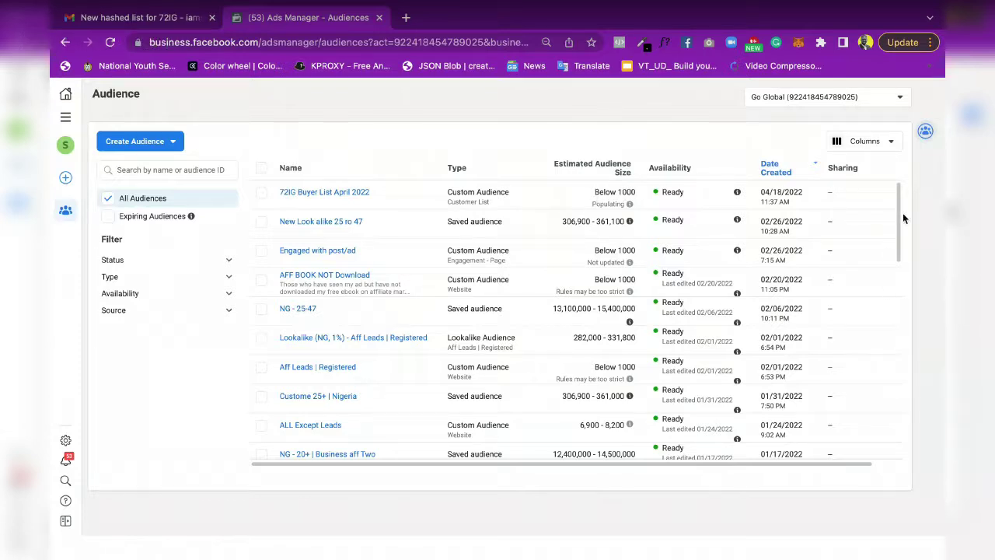
drag(900, 222, 892, 420)
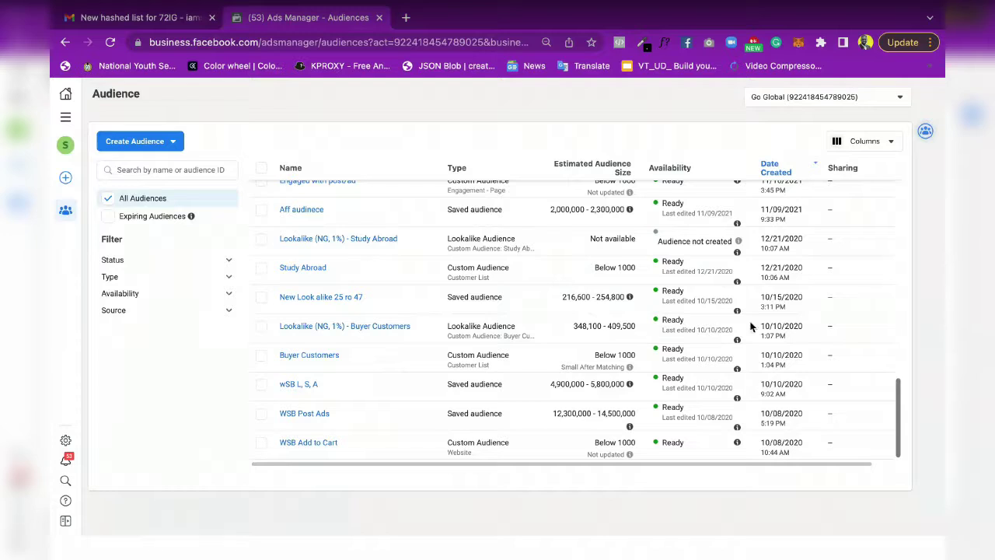
scroll(867, 257, up, 10)
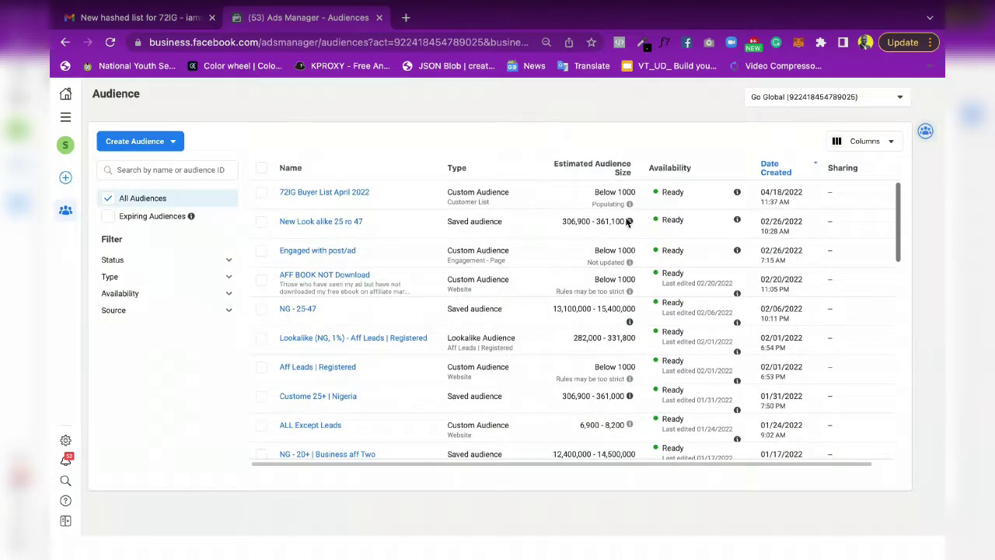
mouse_move(629, 204)
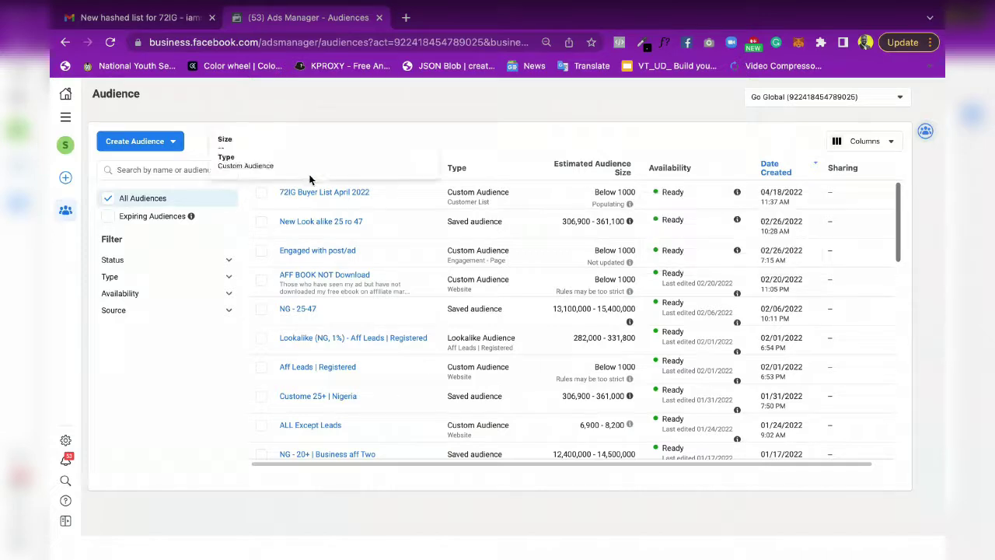
click(174, 143)
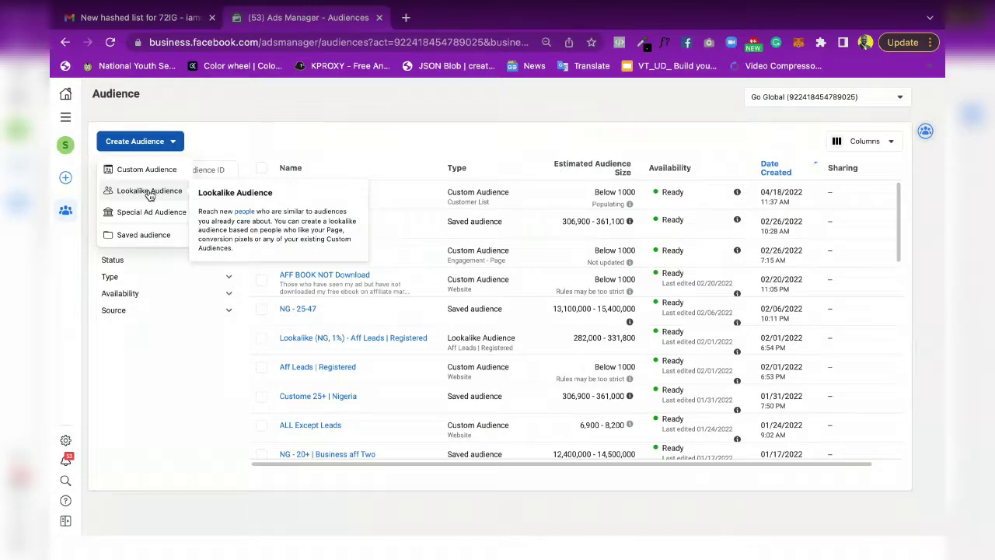
click(150, 193)
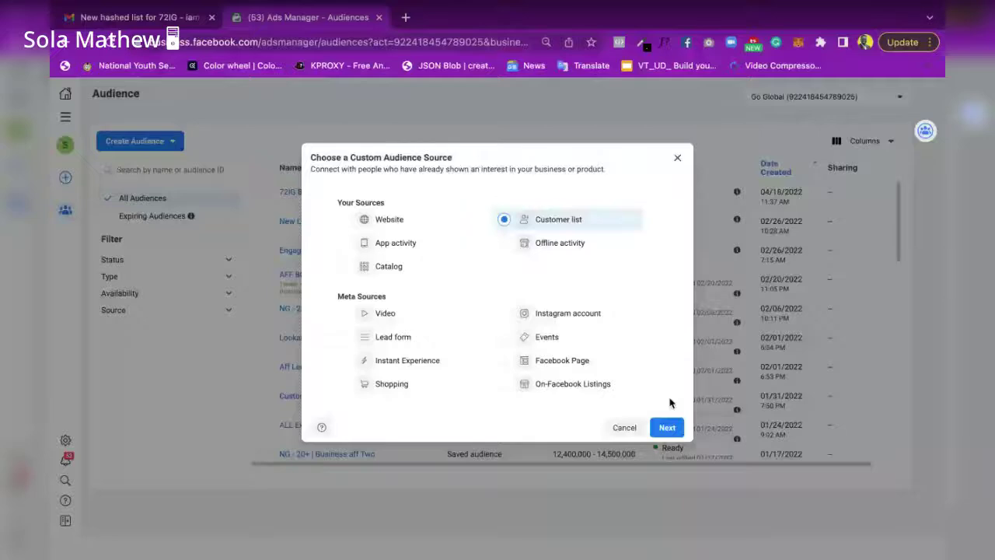
click(667, 427)
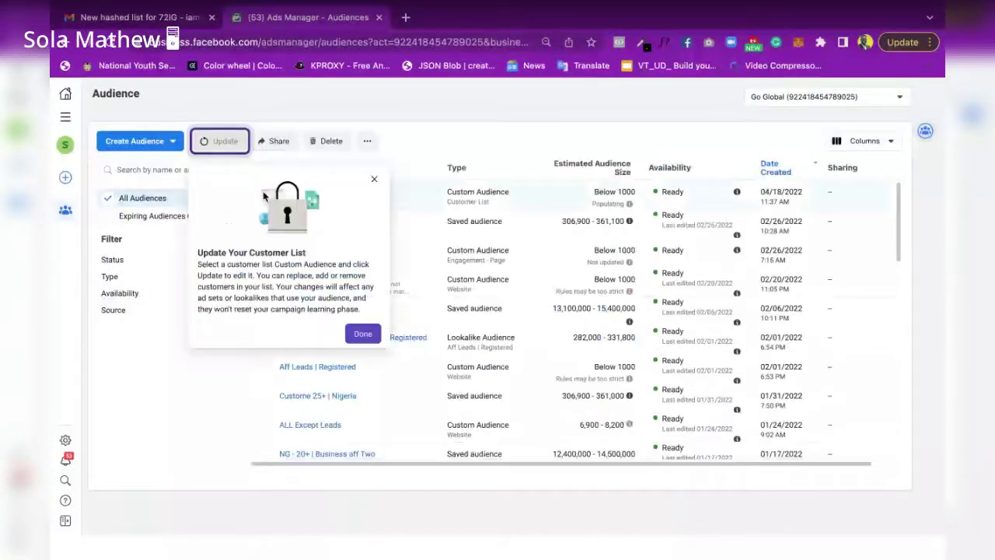
- Dismiss the customer list update tip and start a lookalike audience with 72IG Buyer List April 2022 as its source
click(363, 336)
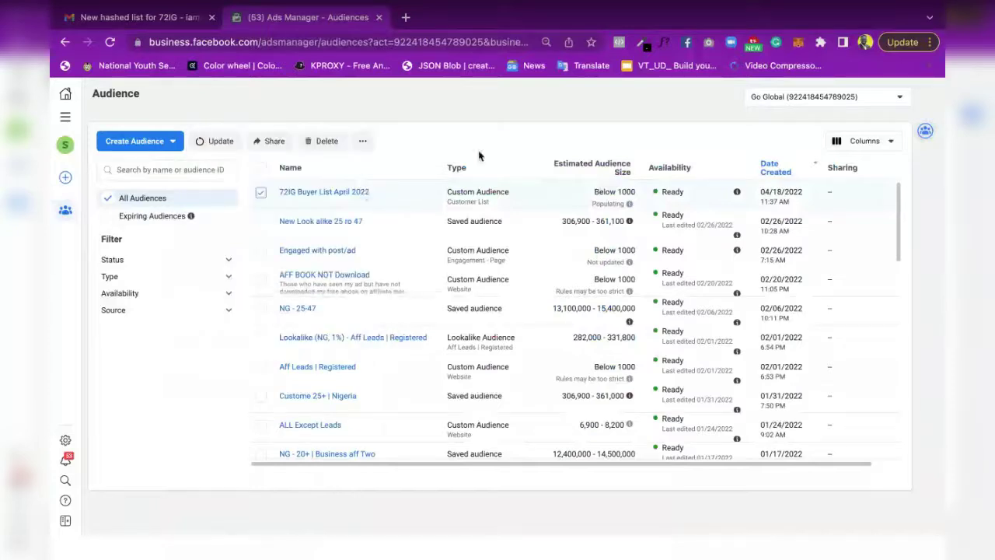
click(363, 143)
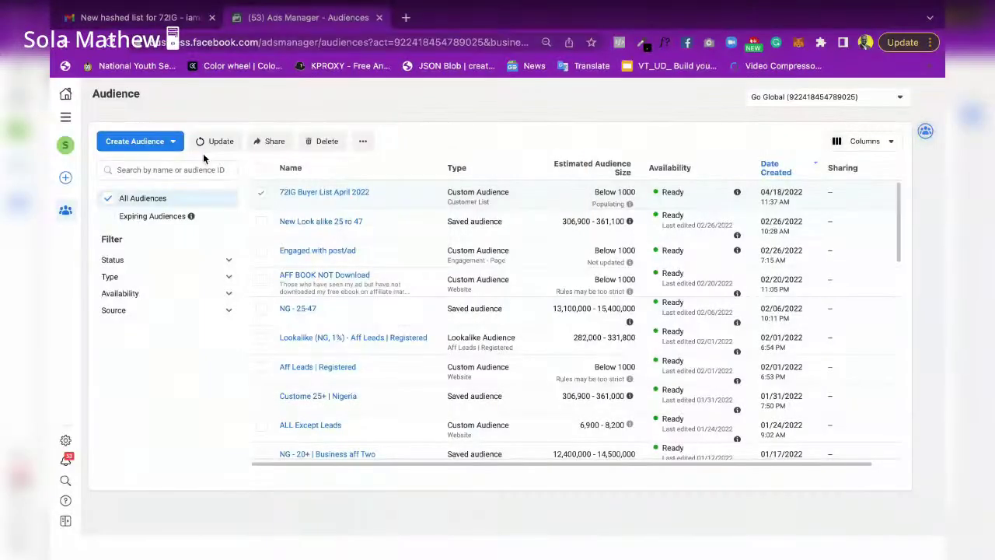
click(168, 142)
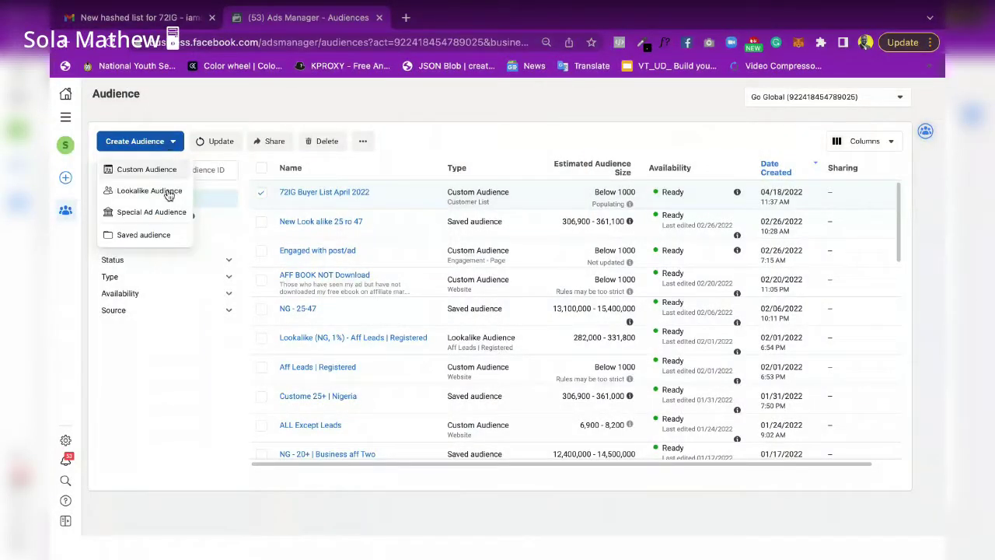
click(447, 141)
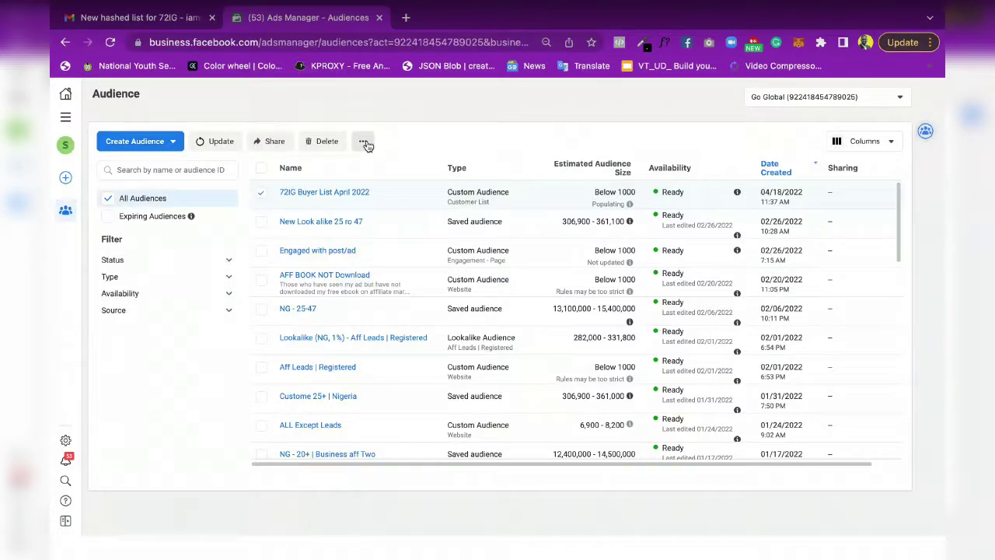
click(363, 142)
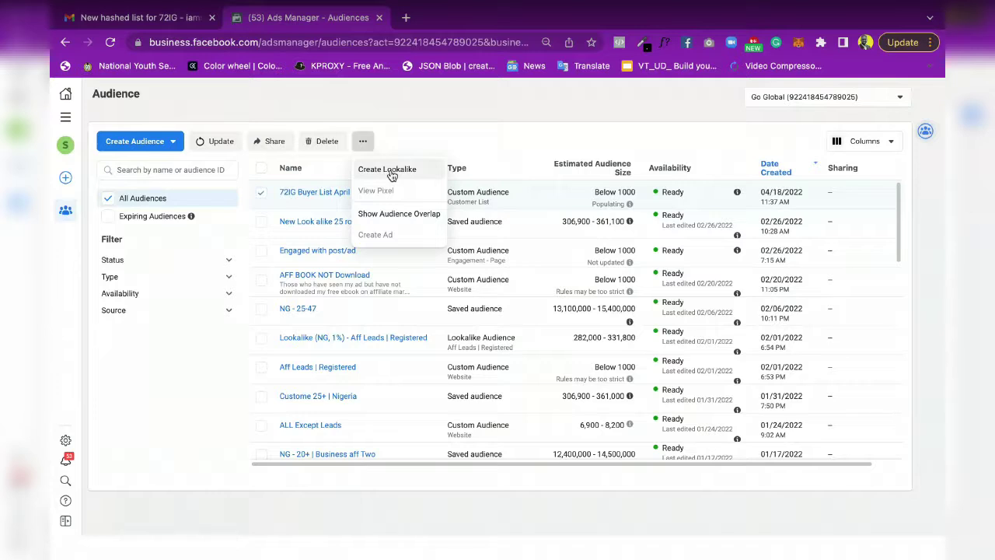
click(393, 176)
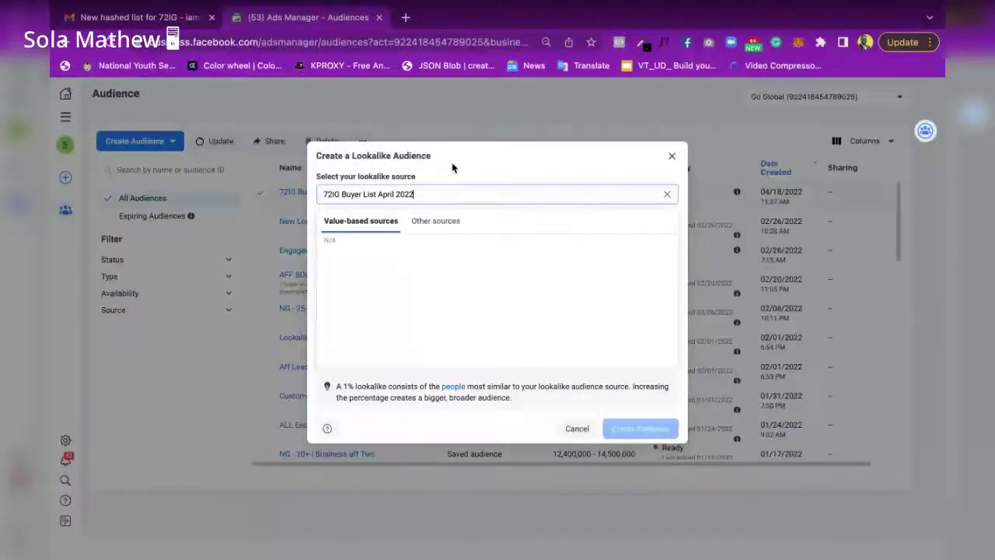
click(667, 198)
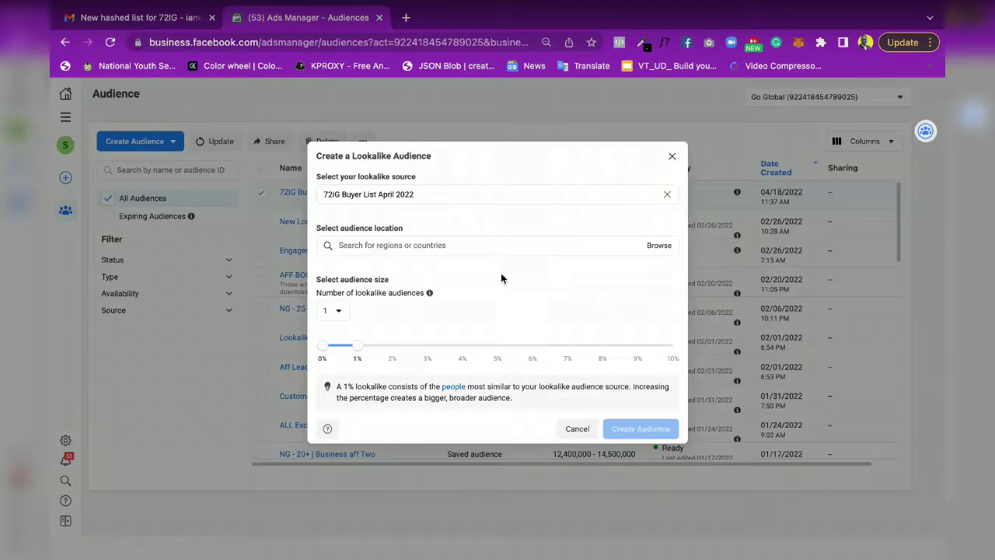
- Set the lookalike audience location to Nigeria
click(436, 244)
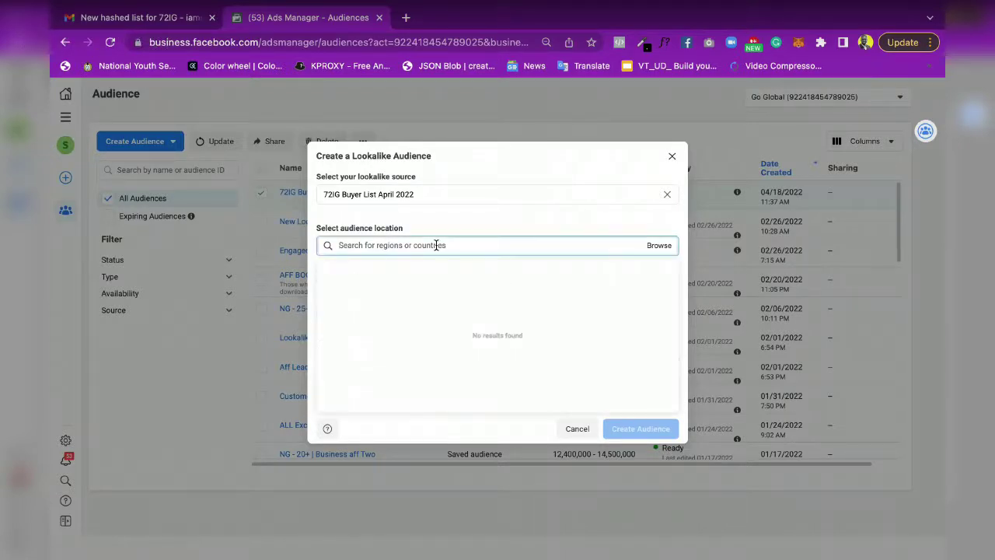
text(Nige)
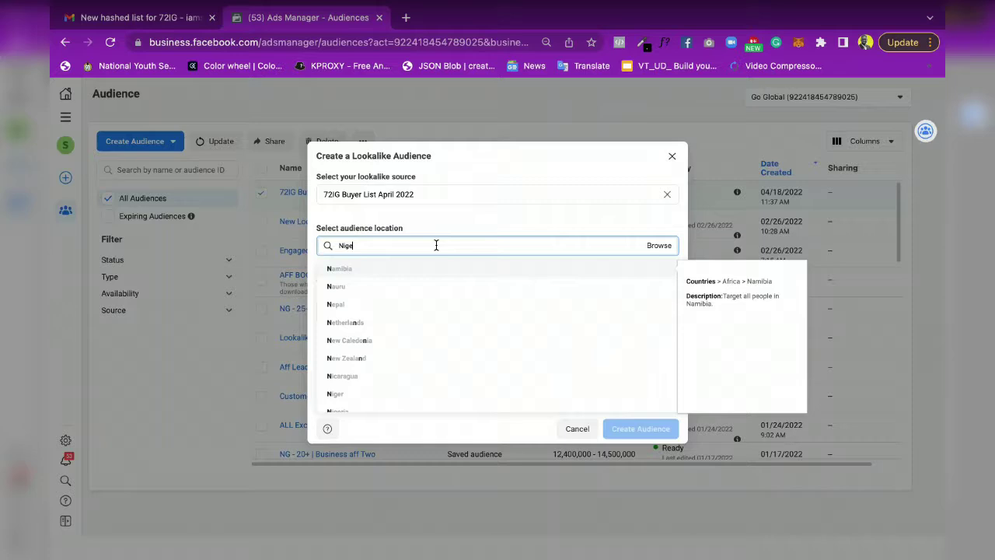
text(ria)
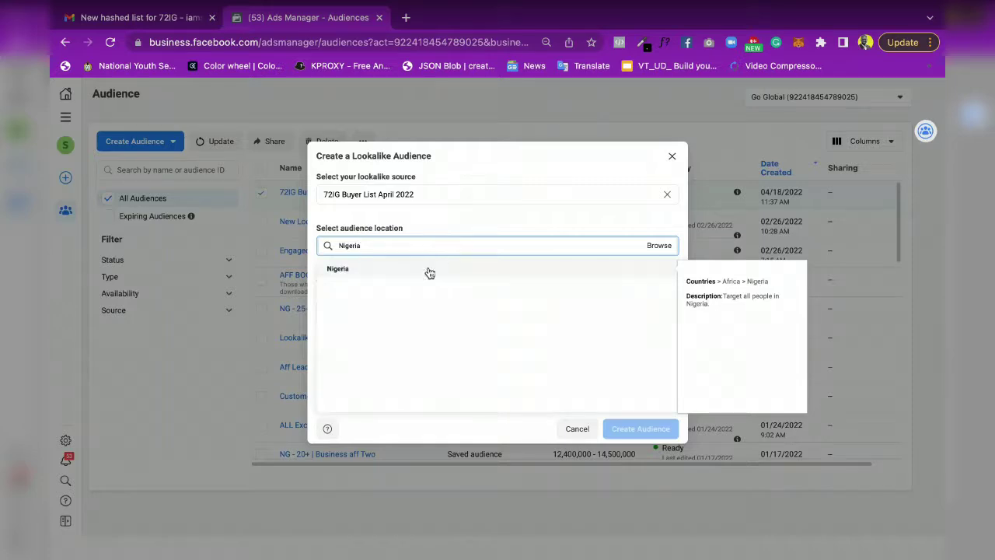
click(429, 270)
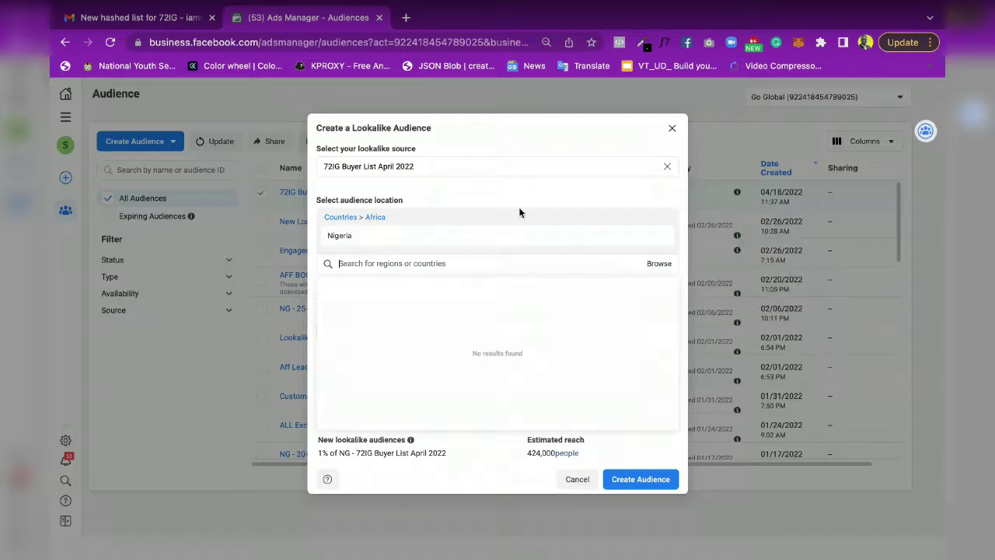
click(472, 447)
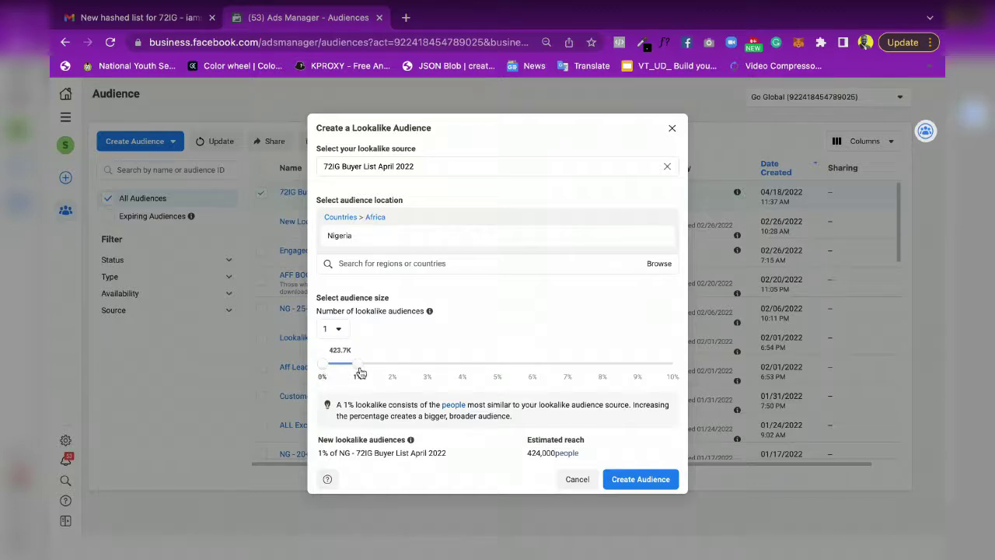
- Try lookalike size ranges of 1% to 2%, 1% to 5%, 4% to 5% and 0% to 5%, and return to 1%
mouse_move(359, 366)
mouse_down()
mouse_move(437, 366)
mouse_move(365, 355)
mouse_up()
mouse_move(430, 316)
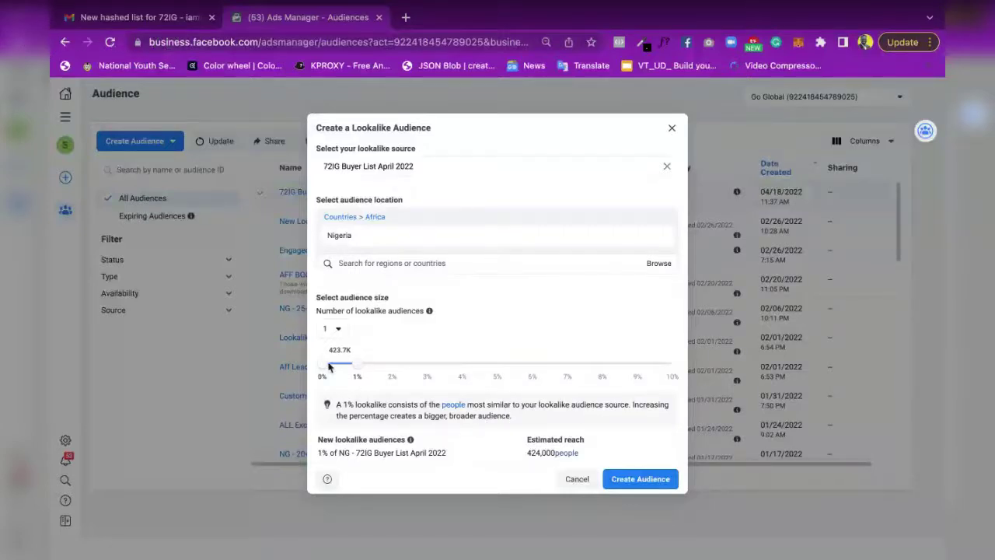
drag(328, 367, 392, 371)
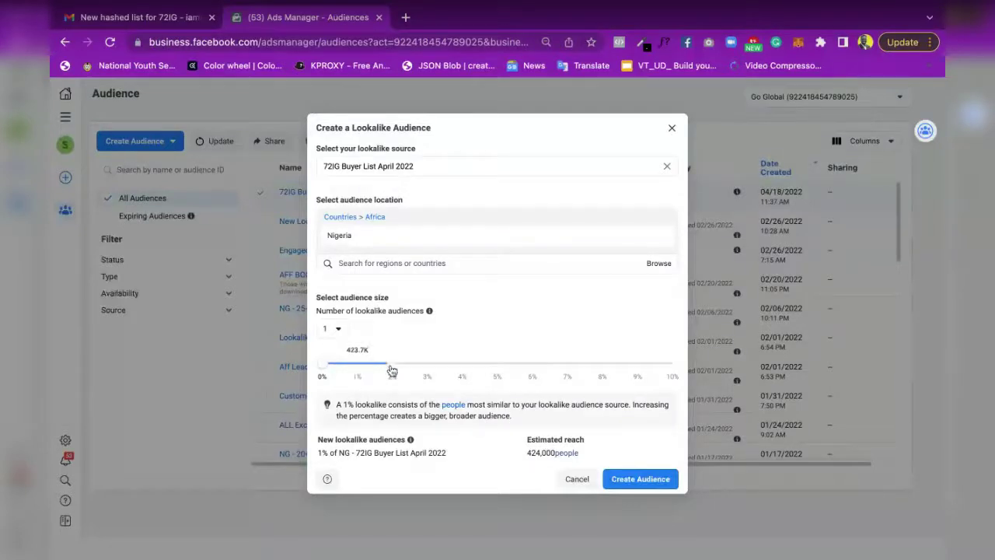
drag(322, 366, 357, 369)
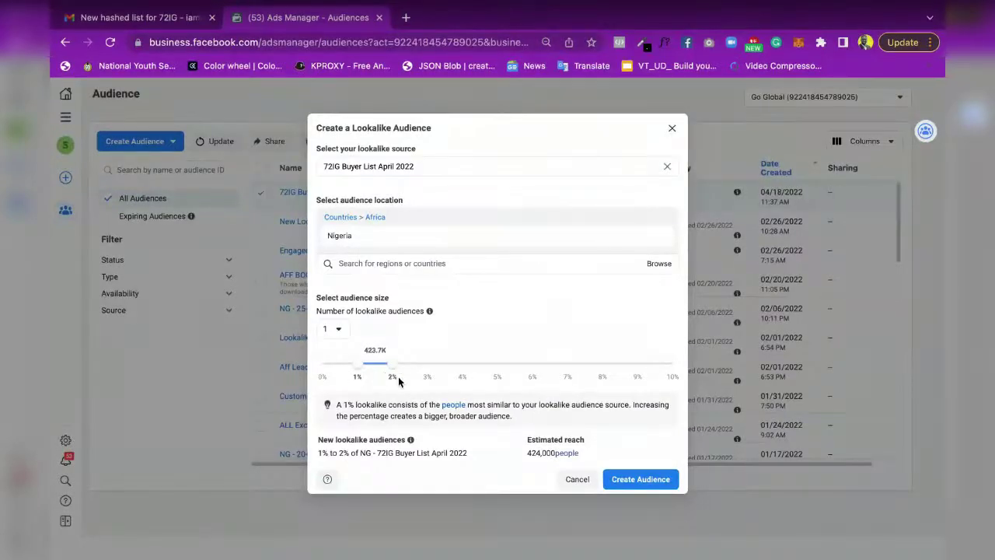
drag(392, 364, 497, 364)
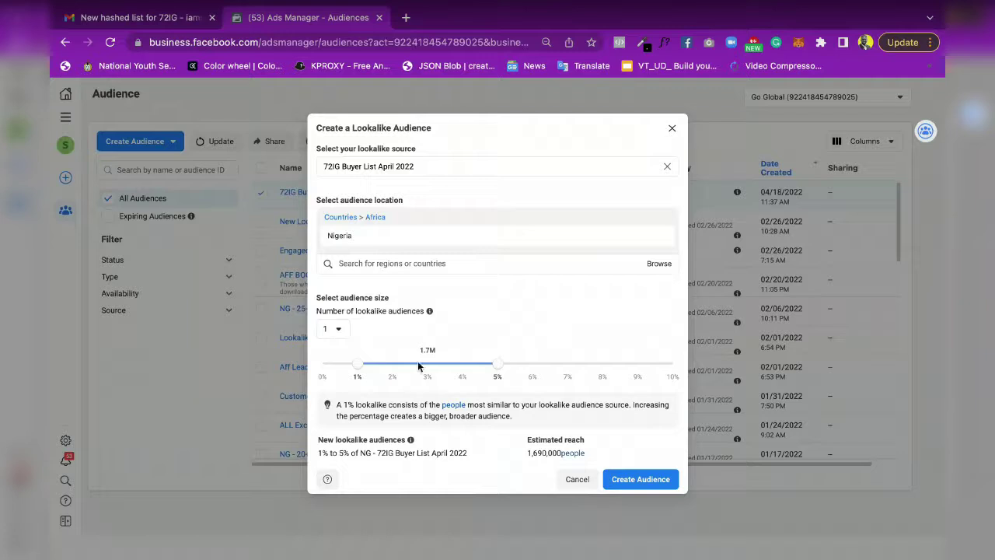
drag(358, 371, 464, 372)
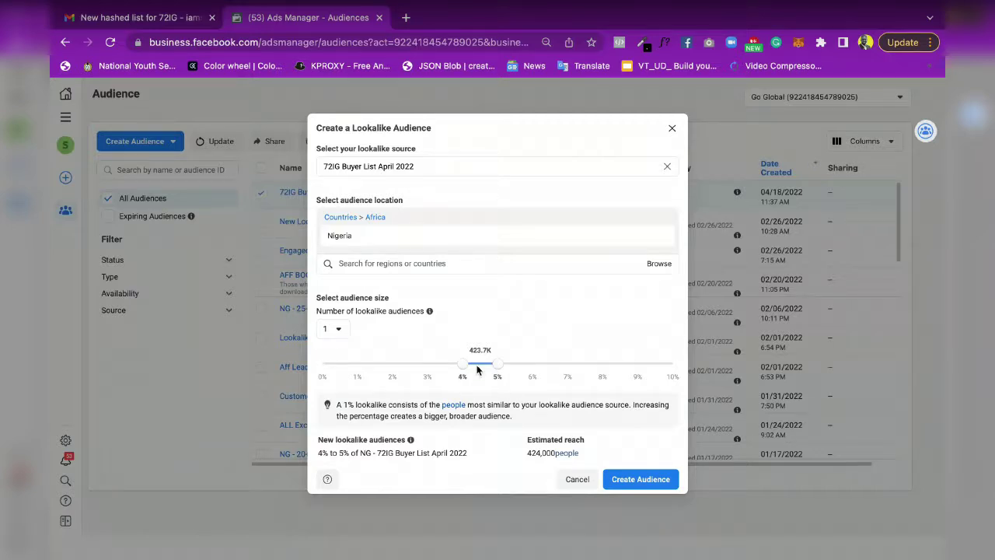
drag(464, 364, 323, 365)
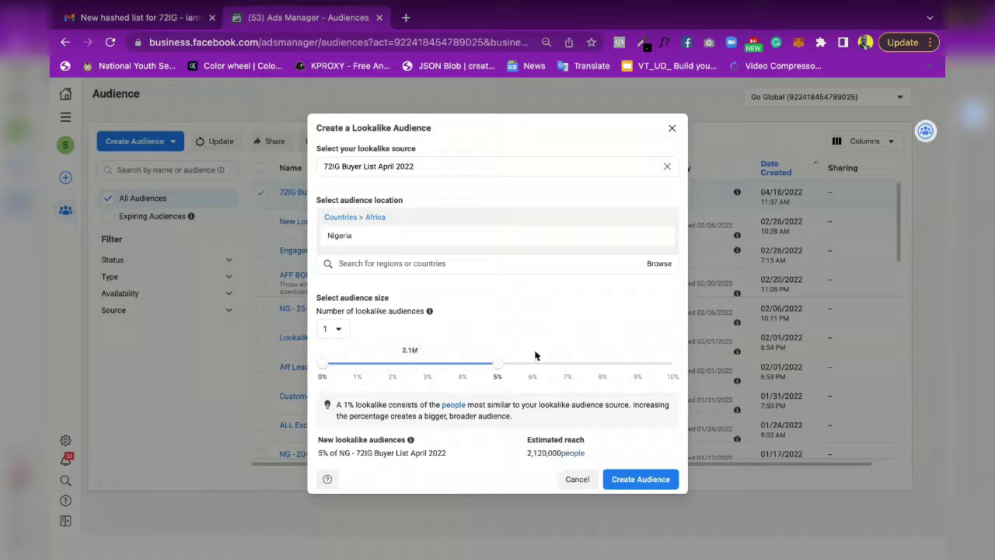
drag(497, 364, 354, 365)
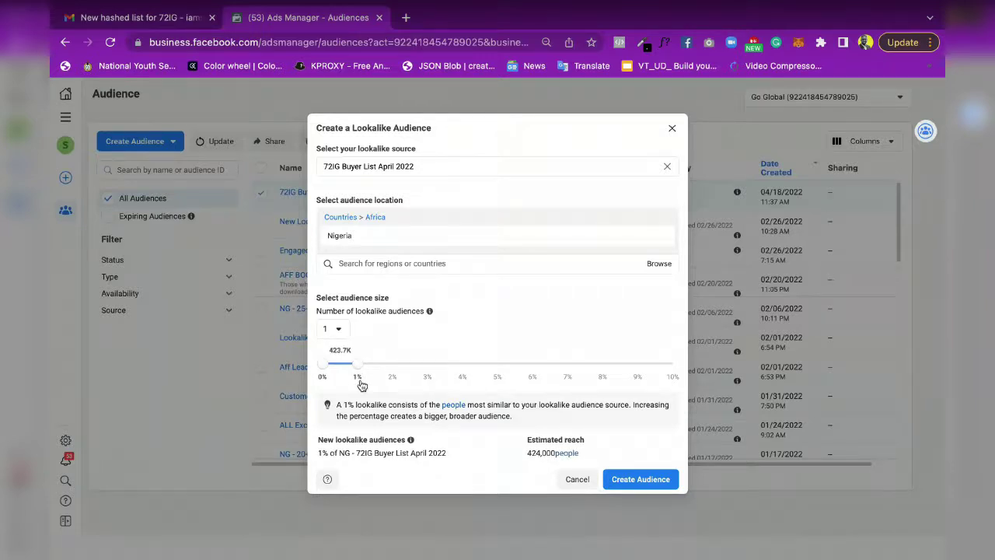
- Try to add "LOOKALIKE" to the source name 72IG Buyer List April 2022 and remove the added text
click(448, 165)
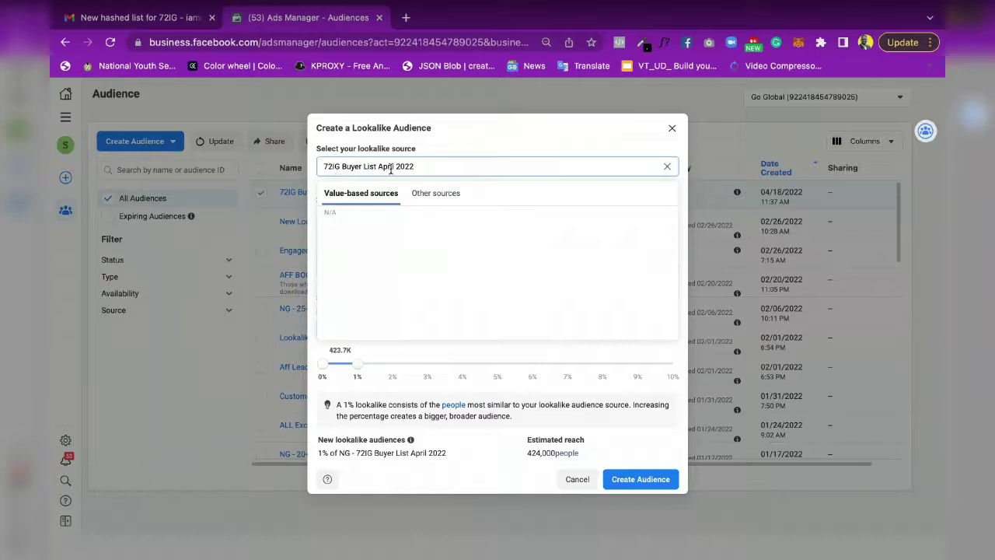
text(LOO)
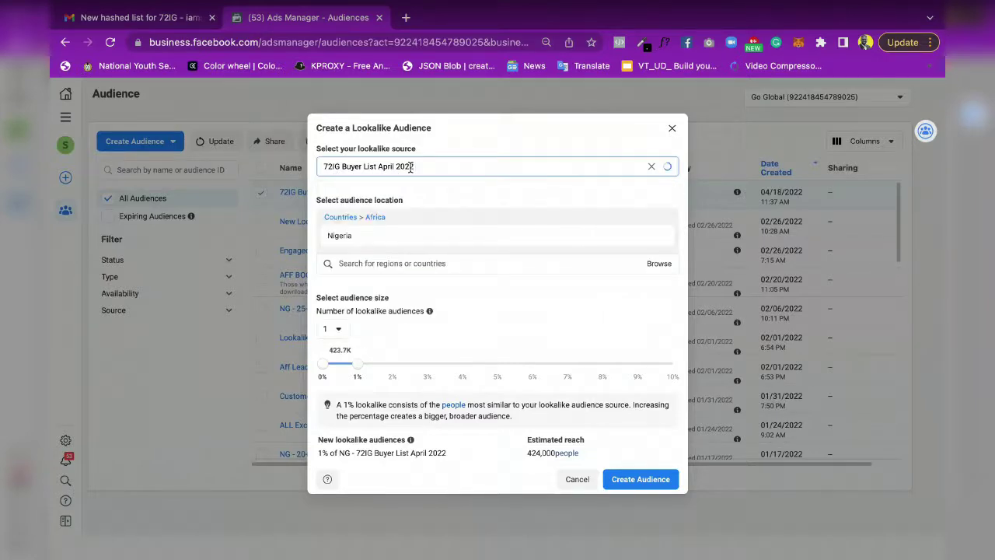
text(KALIKE)
key(BackSpace)
key(BackSpace)
key(BackSpace)
key(BackSpace)
key(BackSpace)
key(BackSpace)
key(BackSpace)
key(BackSpace)
key(BackSpace)
key(BackSpace)
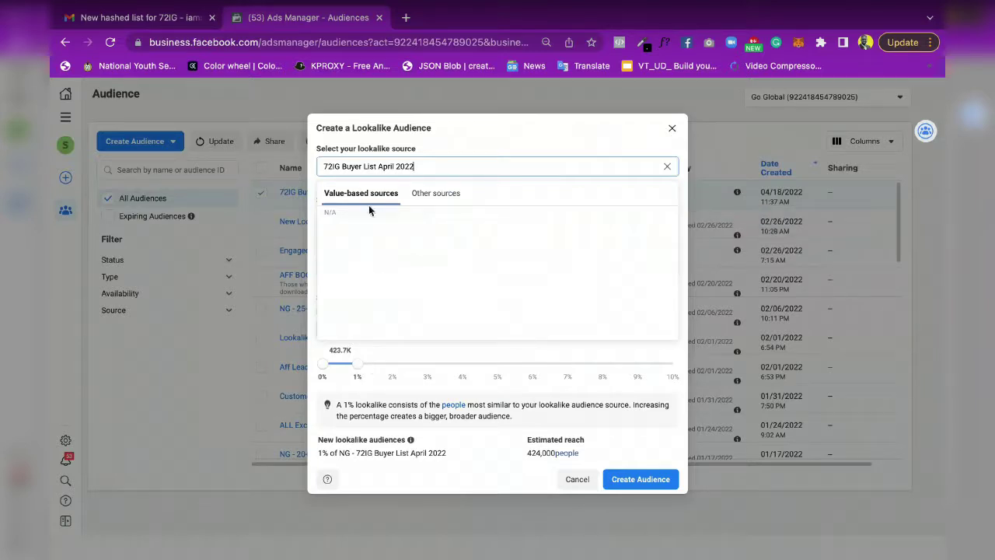
- Clear the selected audience from the lookalike source
mouse_move(379, 212)
drag(427, 161, 312, 173)
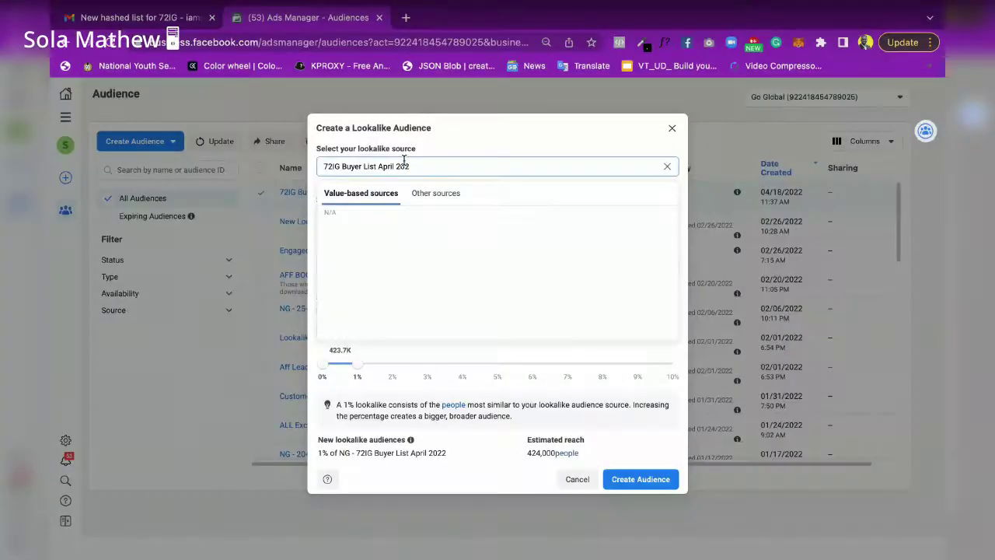
key(BackSpace)
key(BackSpace)
key(BackSpace)
key(BackSpace)
key(BackSpace)
key(BackSpace)
key(BackSpace)
key(BackSpace)
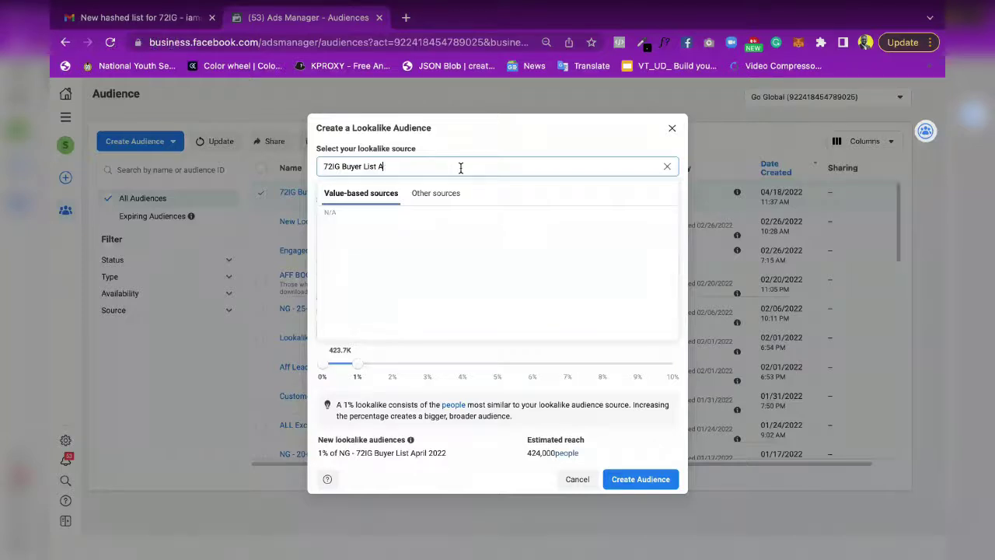
key(BackSpace)
key(BackSpace)
key(BackSpace)
key(BackSpace)
key(BackSpace)
key(BackSpace)
key(BackSpace)
key(BackSpace)
key(BackSpace)
key(BackSpace)
key(BackSpace)
key(BackSpace)
key(BackSpace)
key(BackSpace)
key(BackSpace)
key(BackSpace)
key(BackSpace)
- Browse the value-based sources and the other sources available for the lookalike audience
scroll(420, 282, down, 1)
scroll(420, 283, up, 1)
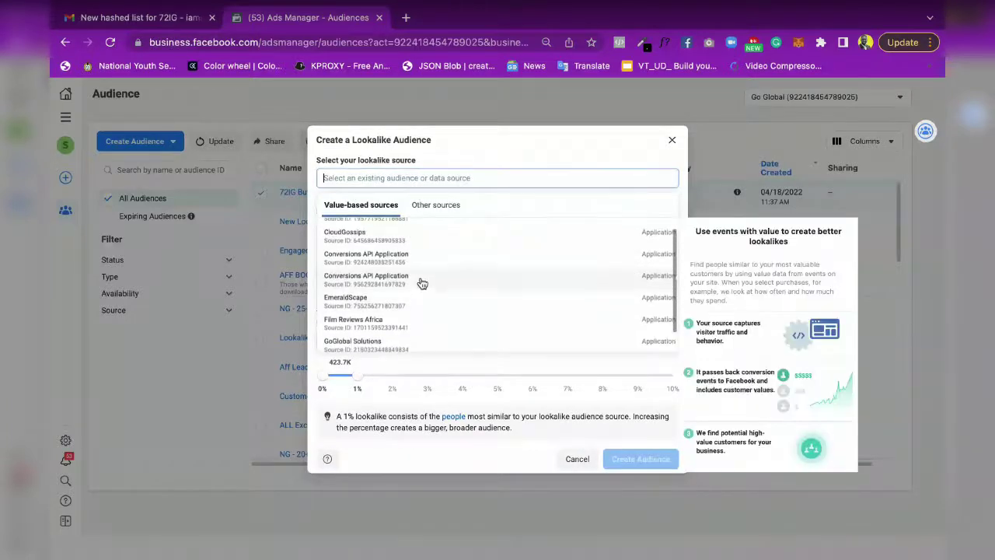
scroll(423, 283, down, 1)
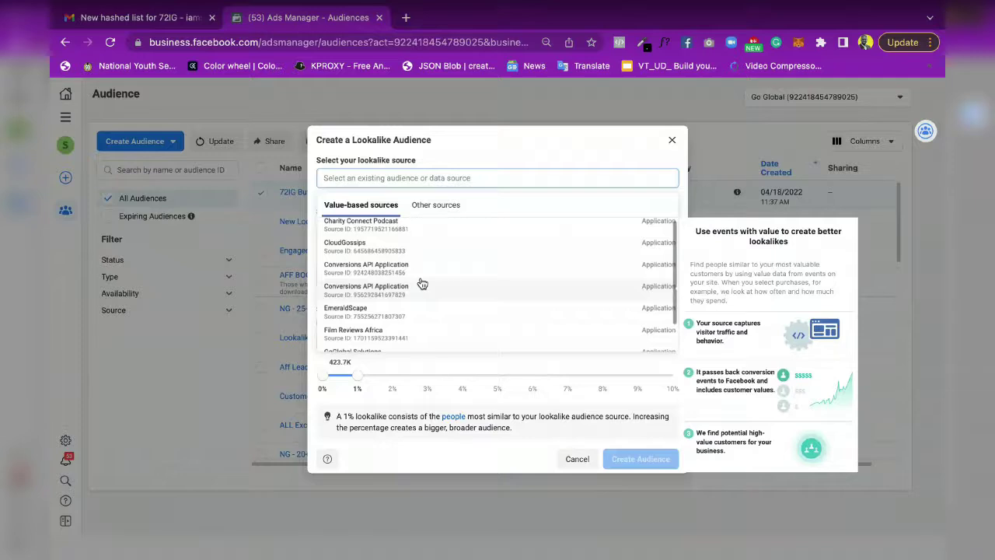
scroll(422, 283, down, 1)
click(436, 205)
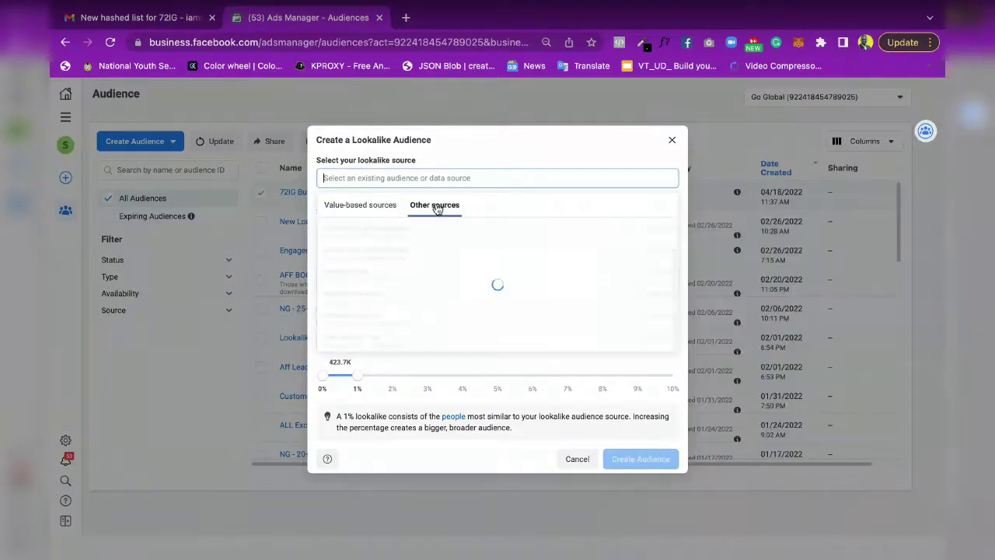
scroll(425, 291, down, 3)
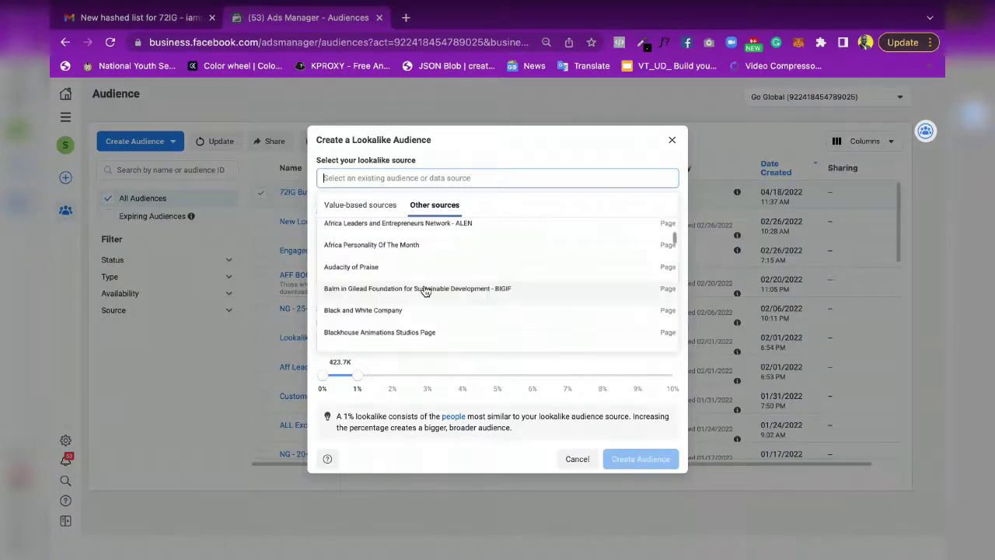
scroll(425, 291, down, 5)
scroll(425, 291, down, 3)
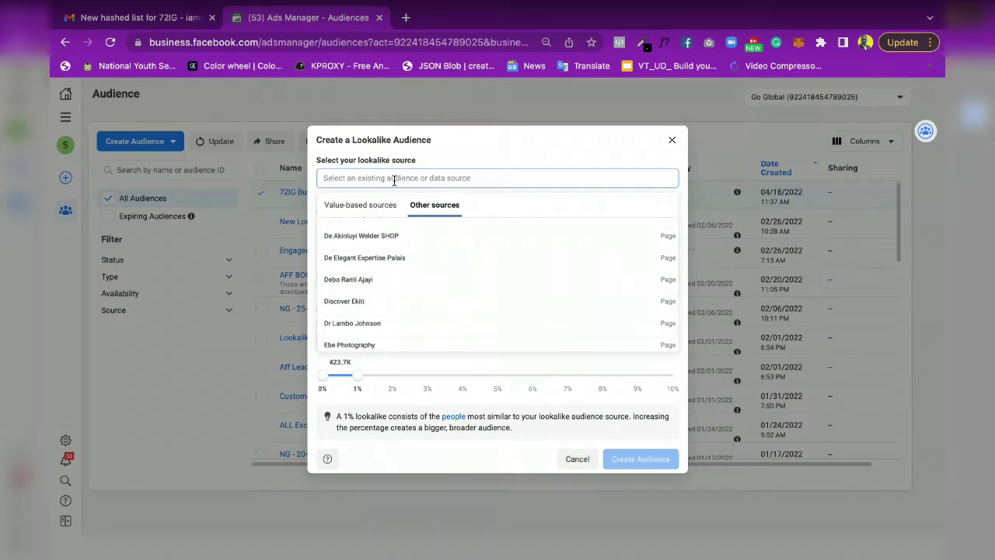
- Find and choose 72IG Buyer List April 2022 as the lookalike source and create the 1% Nigeria lookalike audience
text(72)
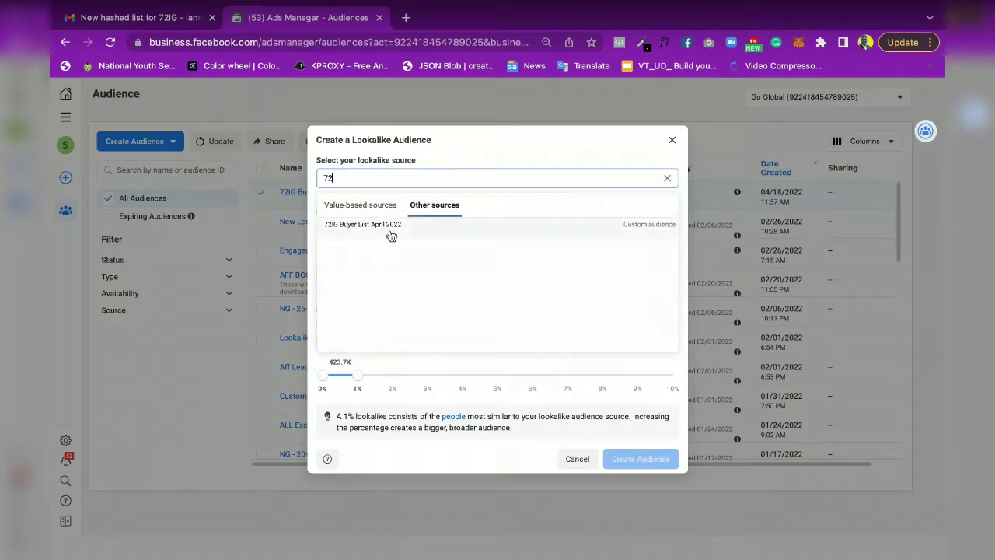
click(391, 231)
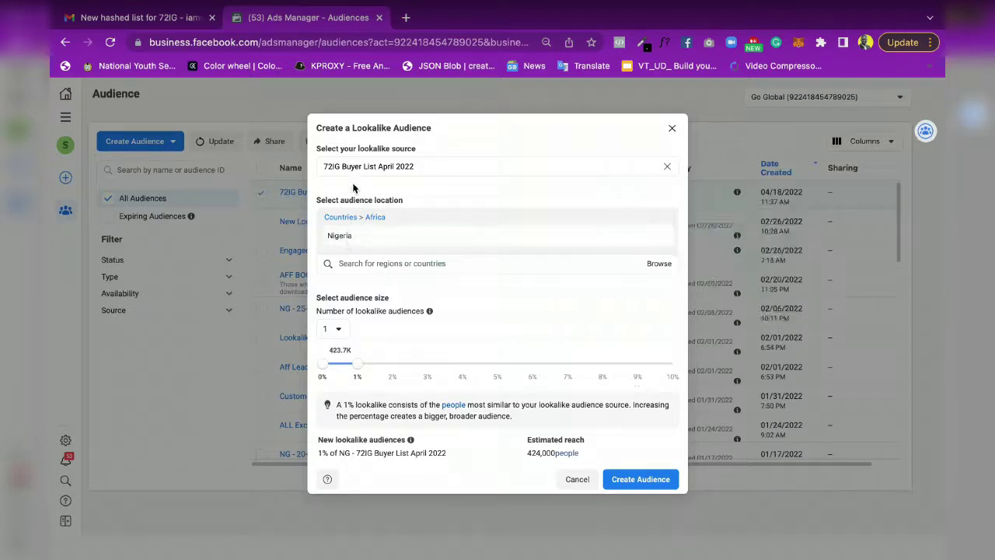
click(640, 480)
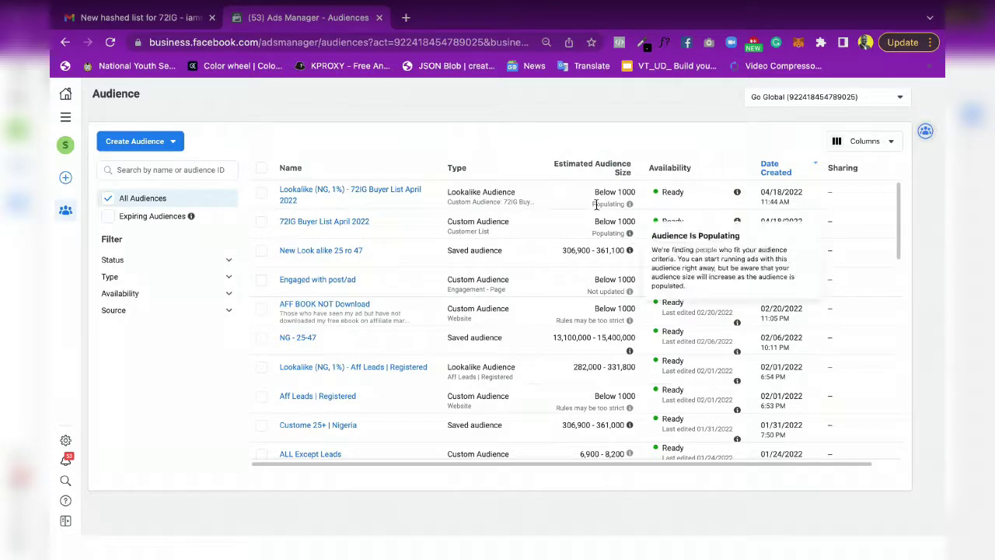
- Check the availability and population status of the new 72IG audiences and compare them with the estimated sizes of older lookalike audiences
drag(689, 199, 668, 195)
click(680, 146)
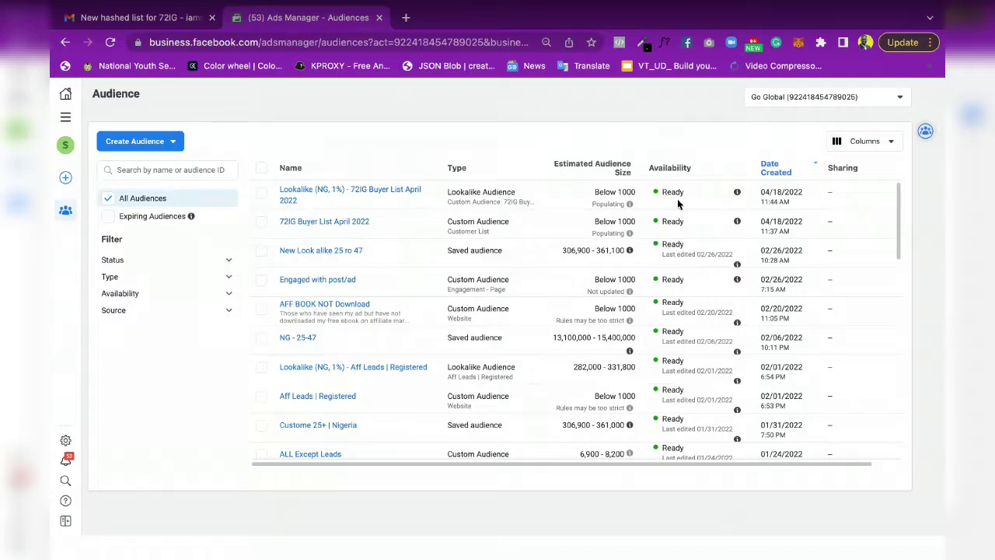
drag(691, 194, 657, 193)
click(654, 151)
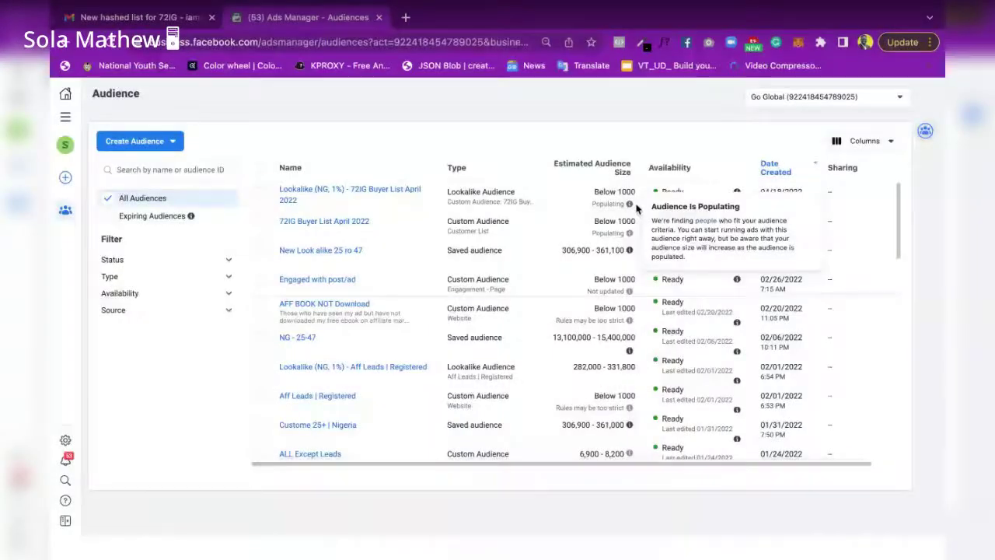
scroll(515, 351, down, 10)
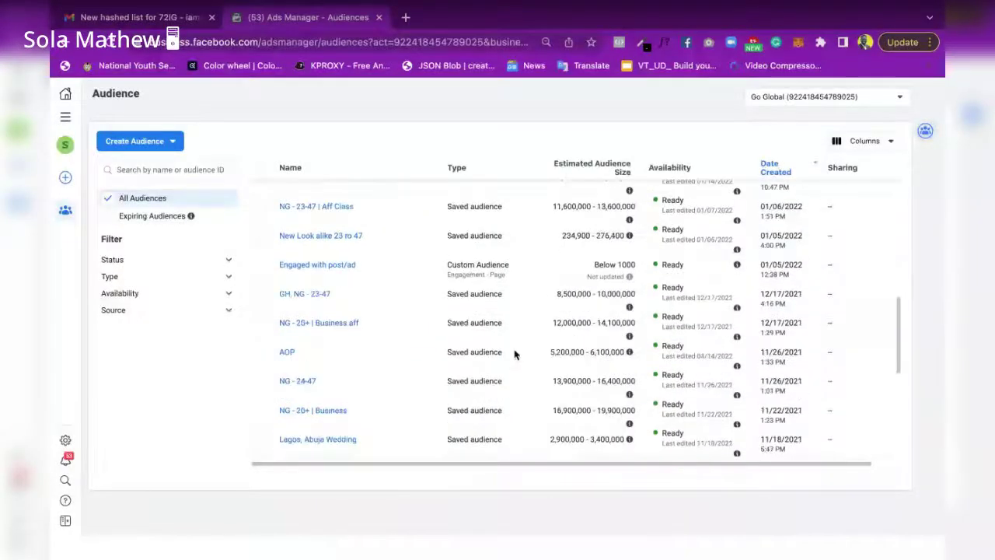
mouse_move(307, 331)
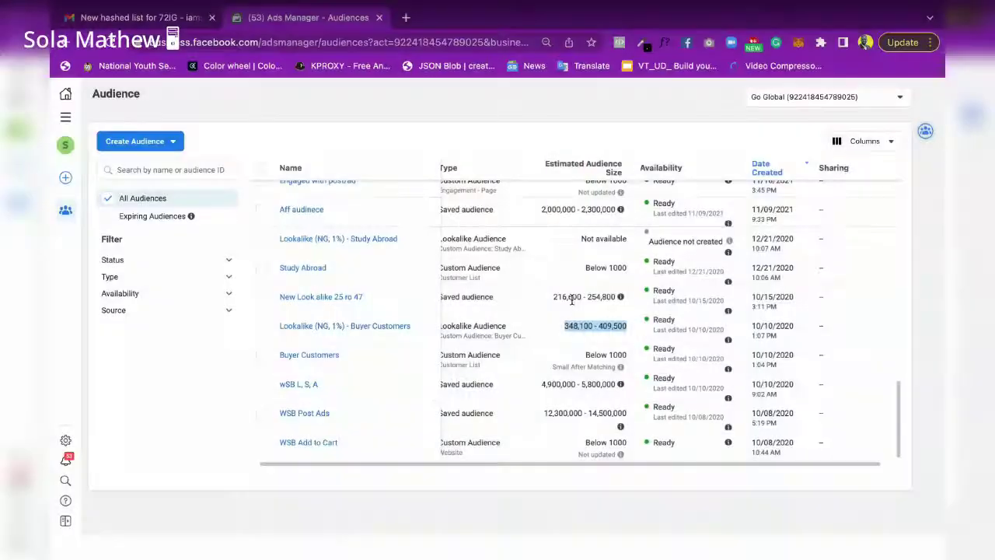
scroll(573, 305, up, 5)
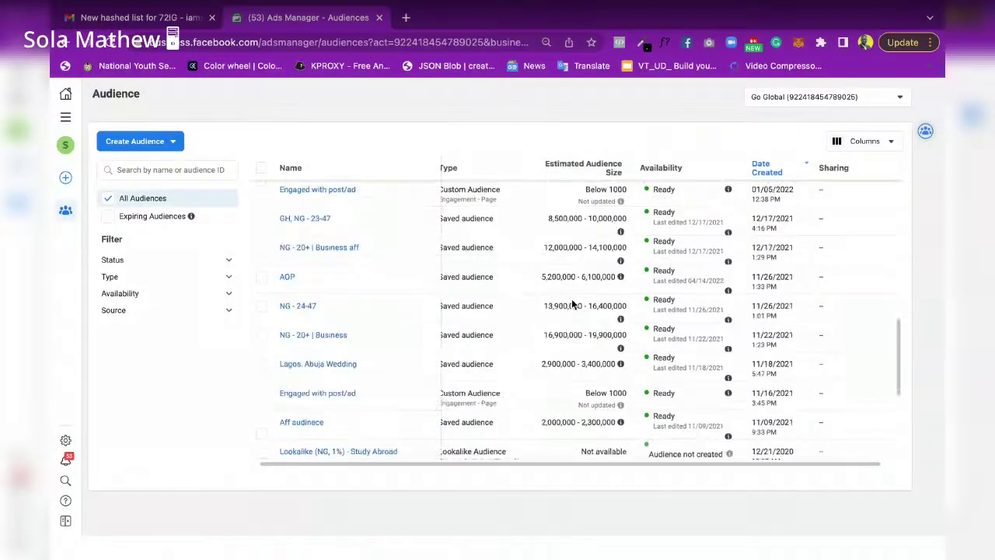
scroll(572, 304, up, 4)
scroll(573, 305, up, 4)
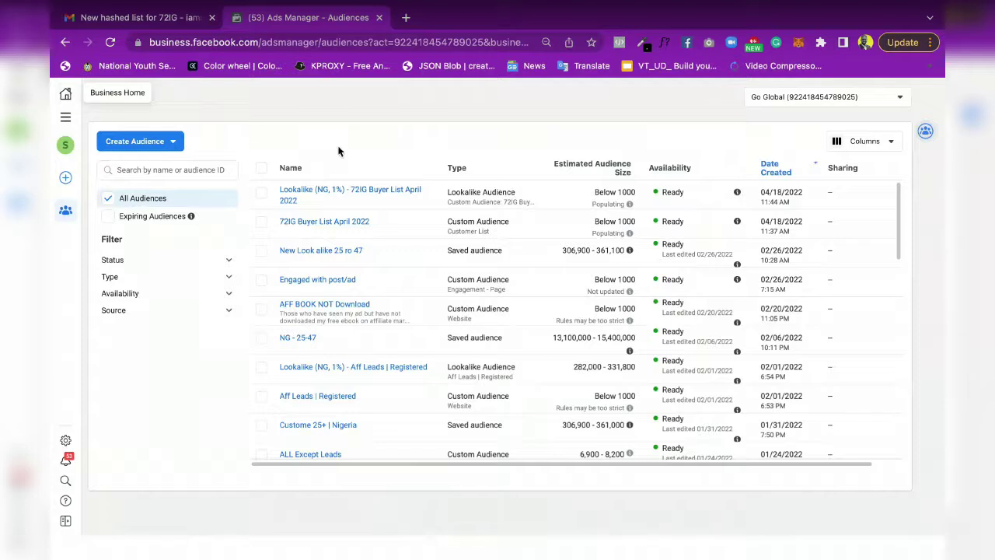
click(263, 196)
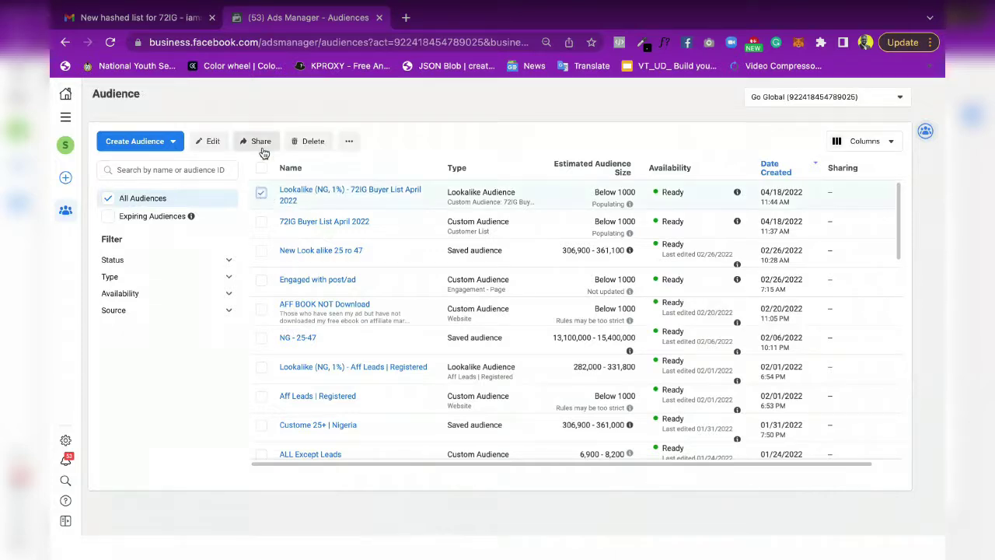
click(349, 141)
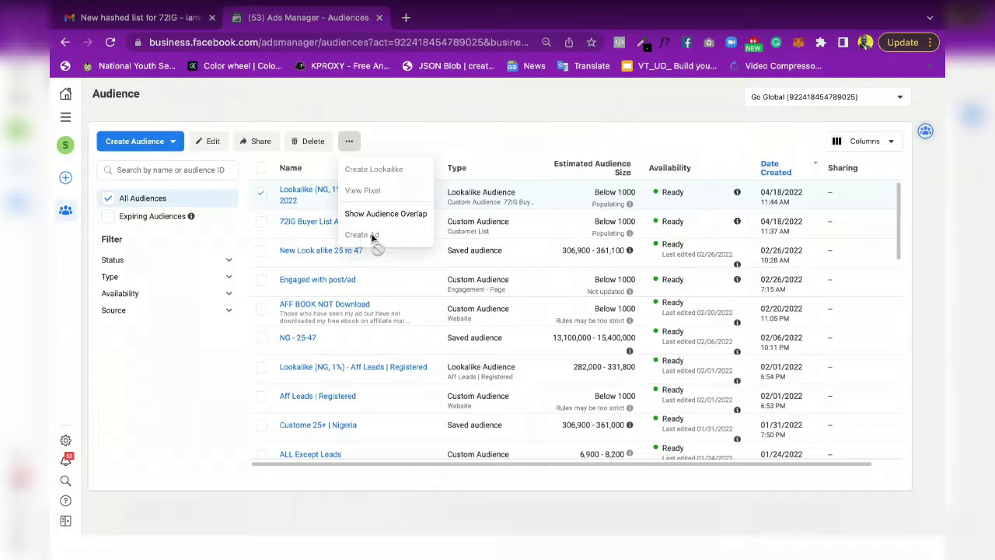
click(389, 110)
click(262, 194)
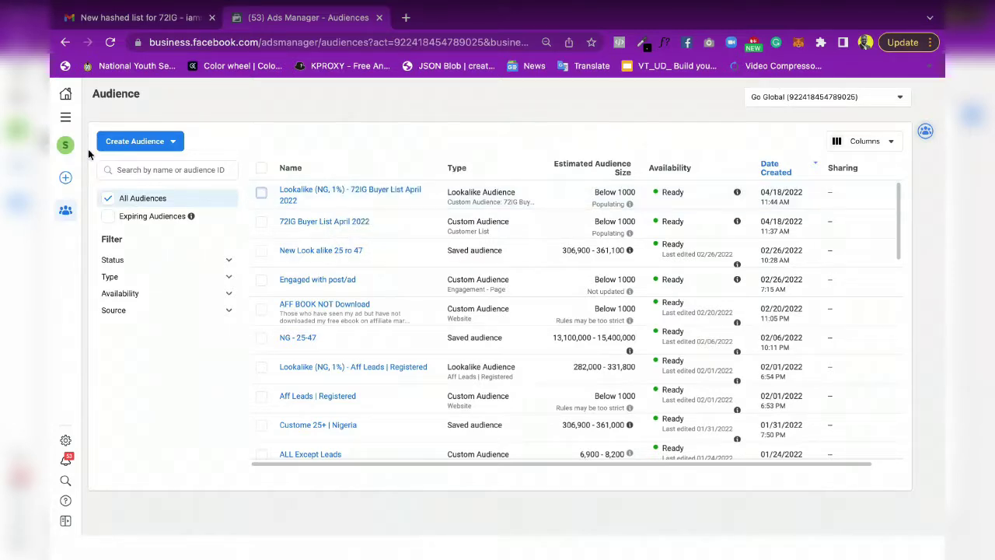
- Go from the audience list to the Ads Manager tool for the same ad account
click(66, 118)
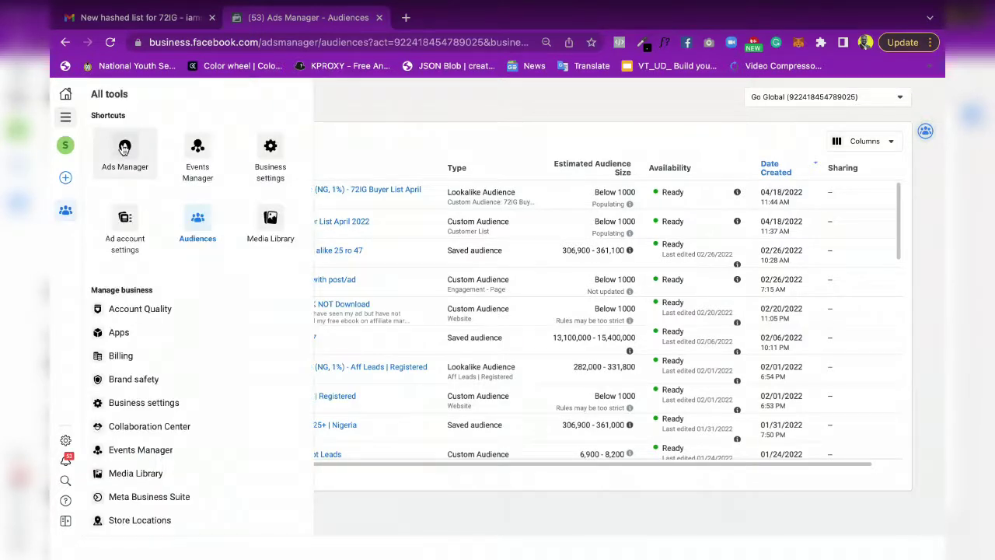
click(118, 152)
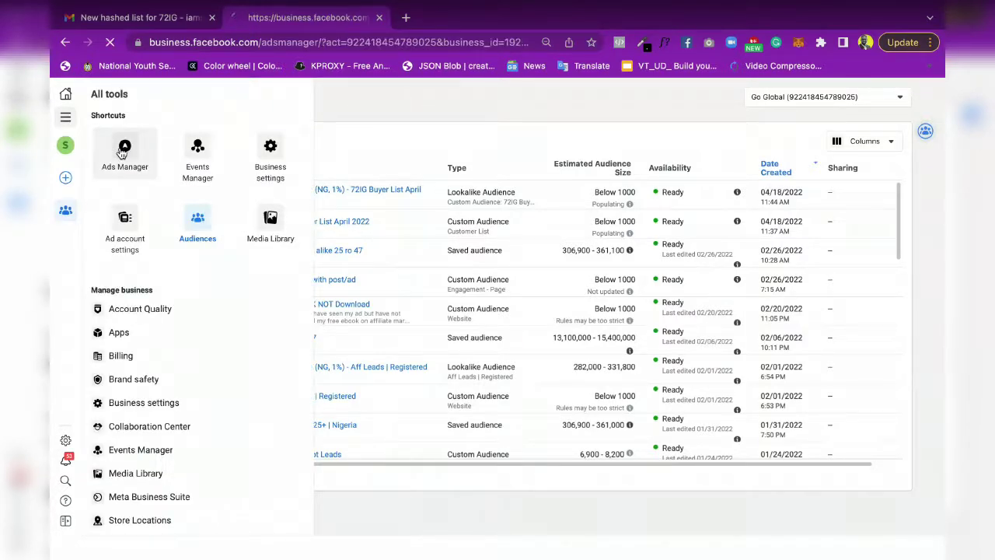